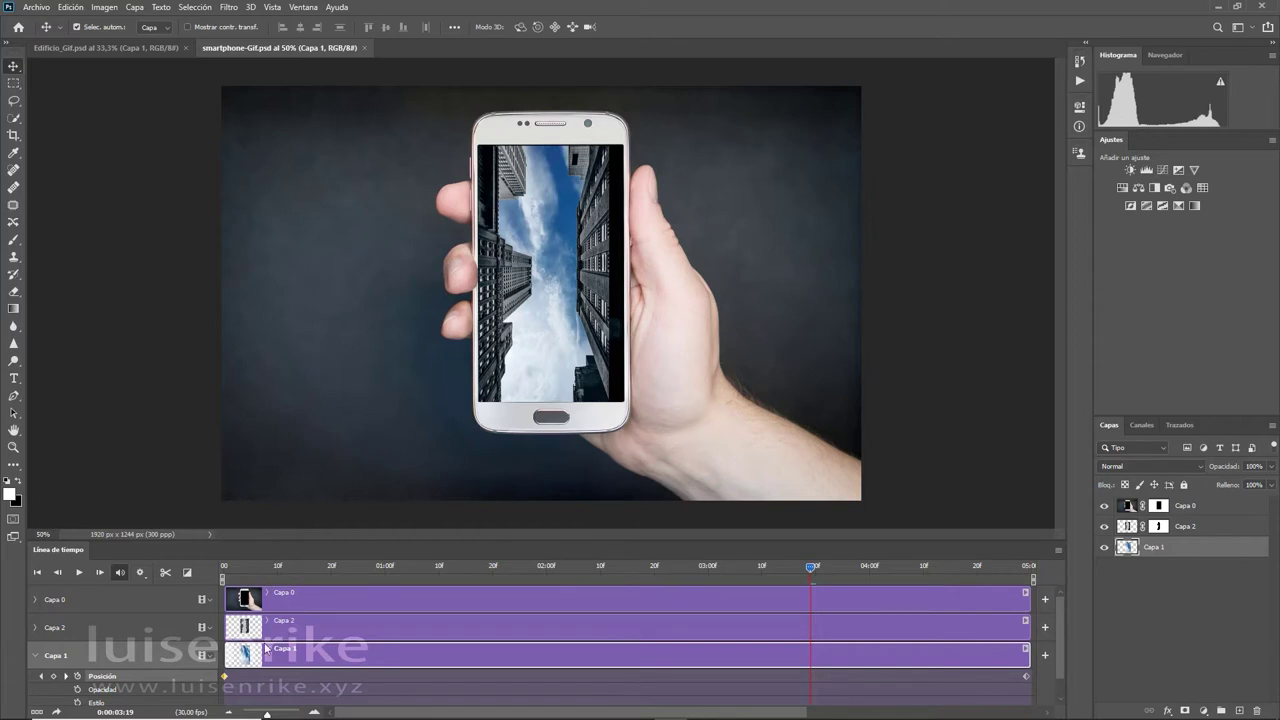
Step: Play the phone screen animation in smartphone-Gif.psd from the first frame
click(226, 572)
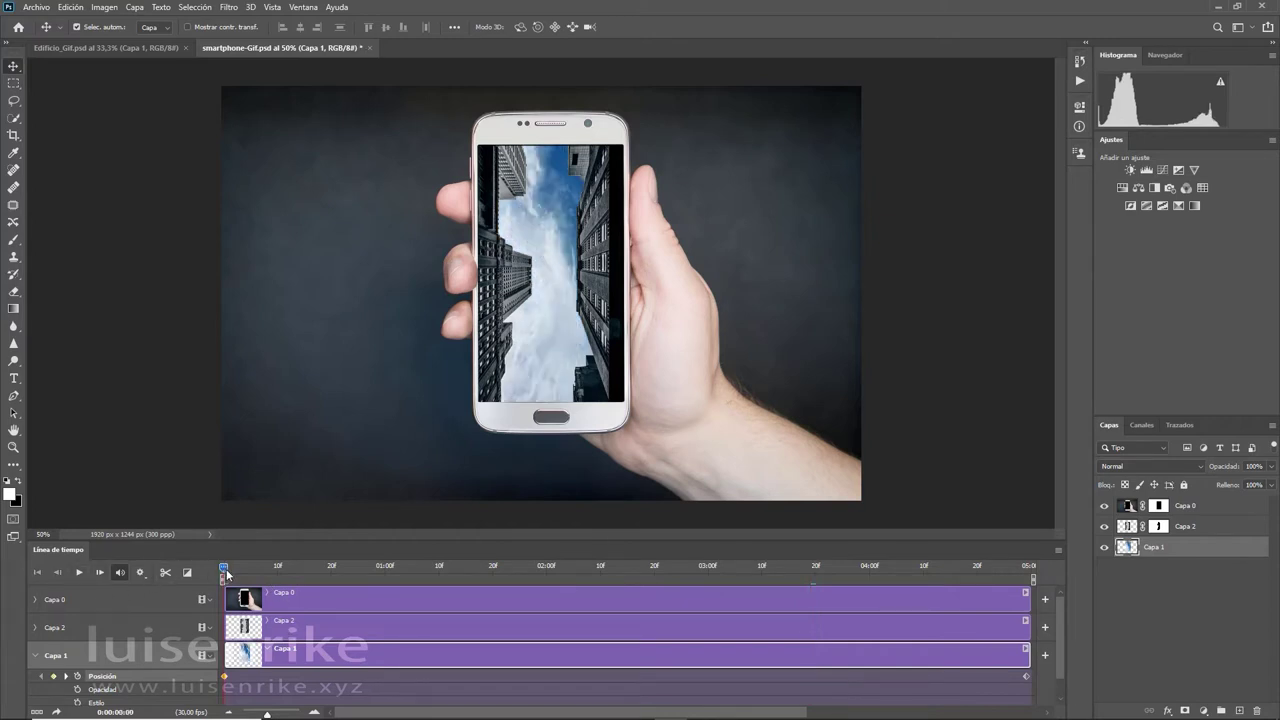
click(80, 576)
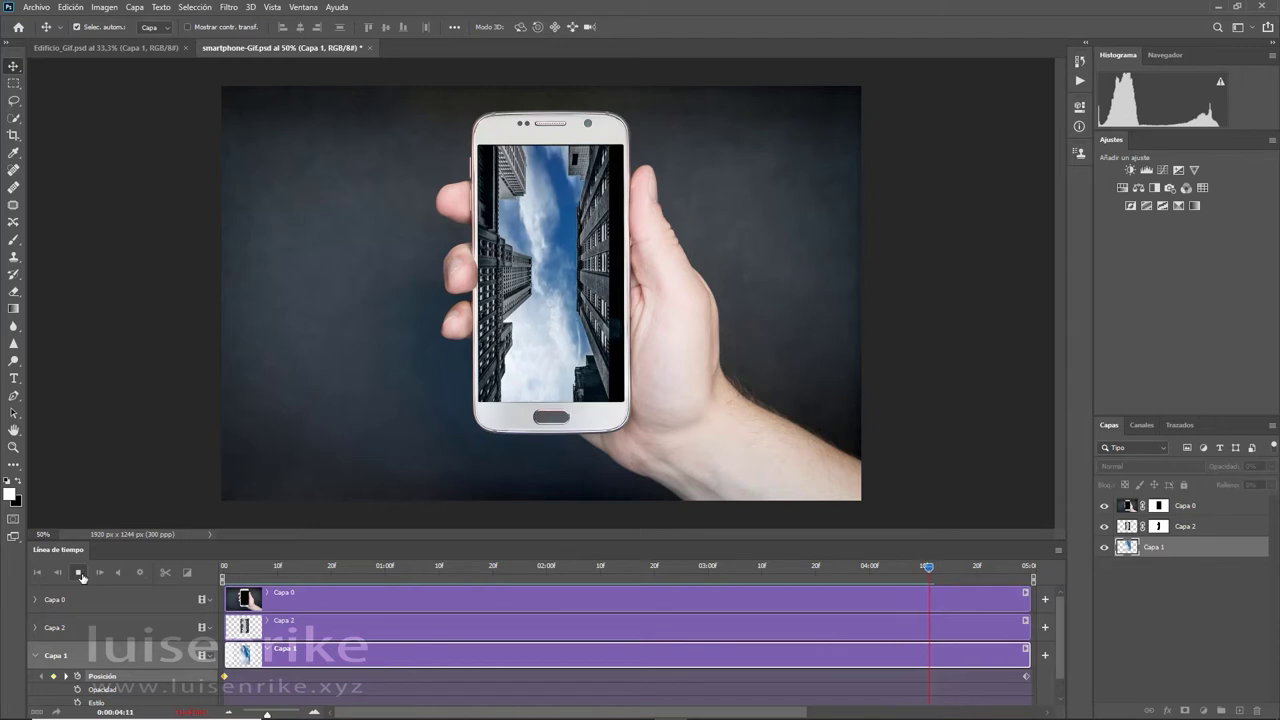
click(80, 573)
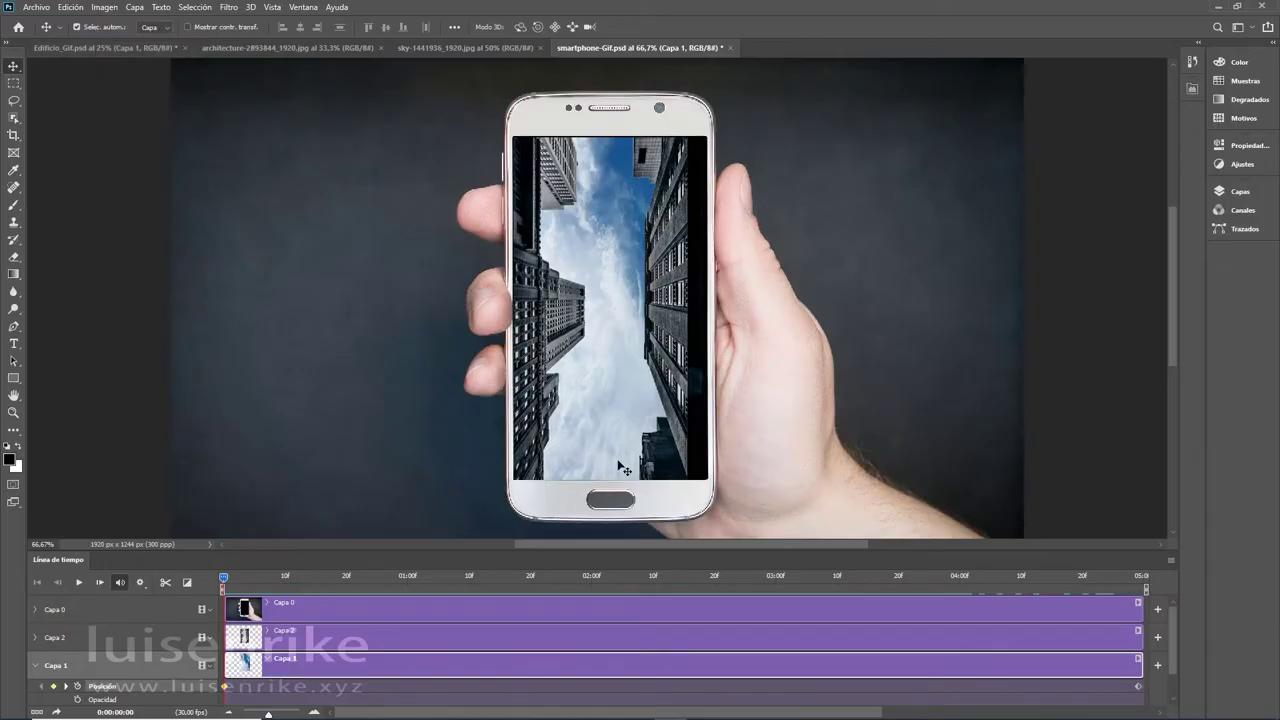
Step: Play the Edificio_Gif.psd animation from the first frame, then look over the architecture and sky source images
click(116, 49)
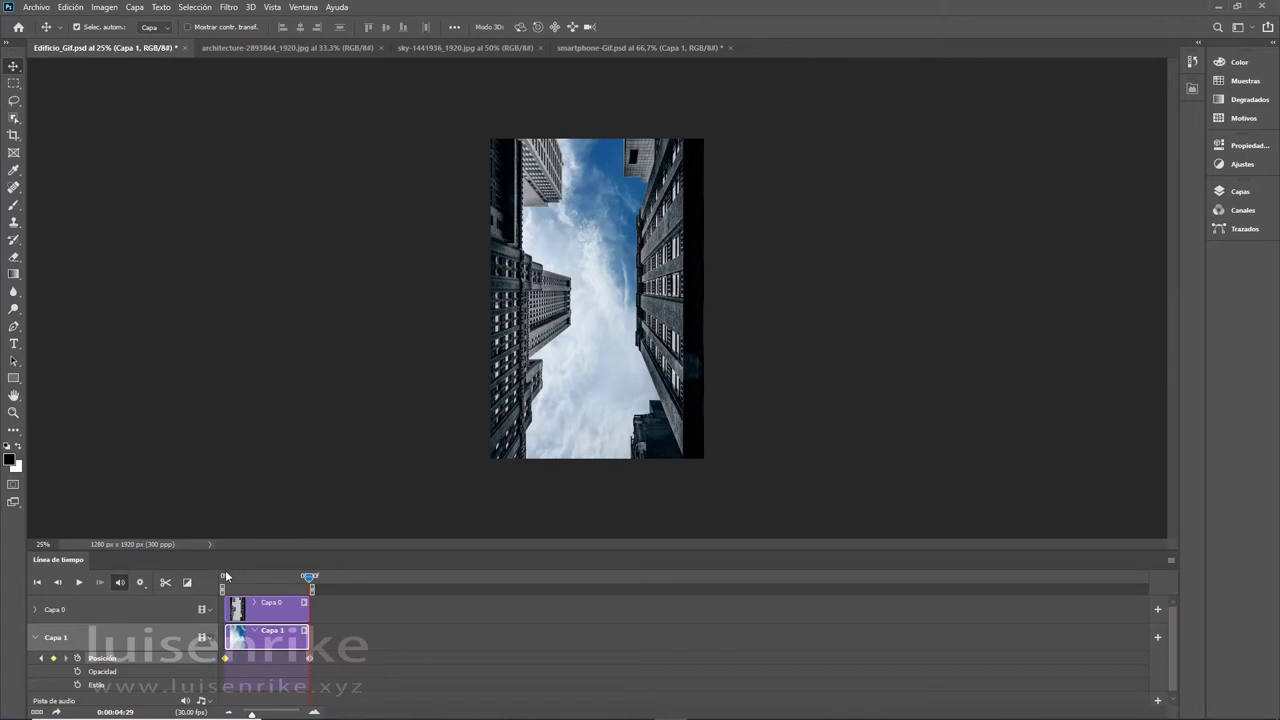
drag(309, 579, 226, 578)
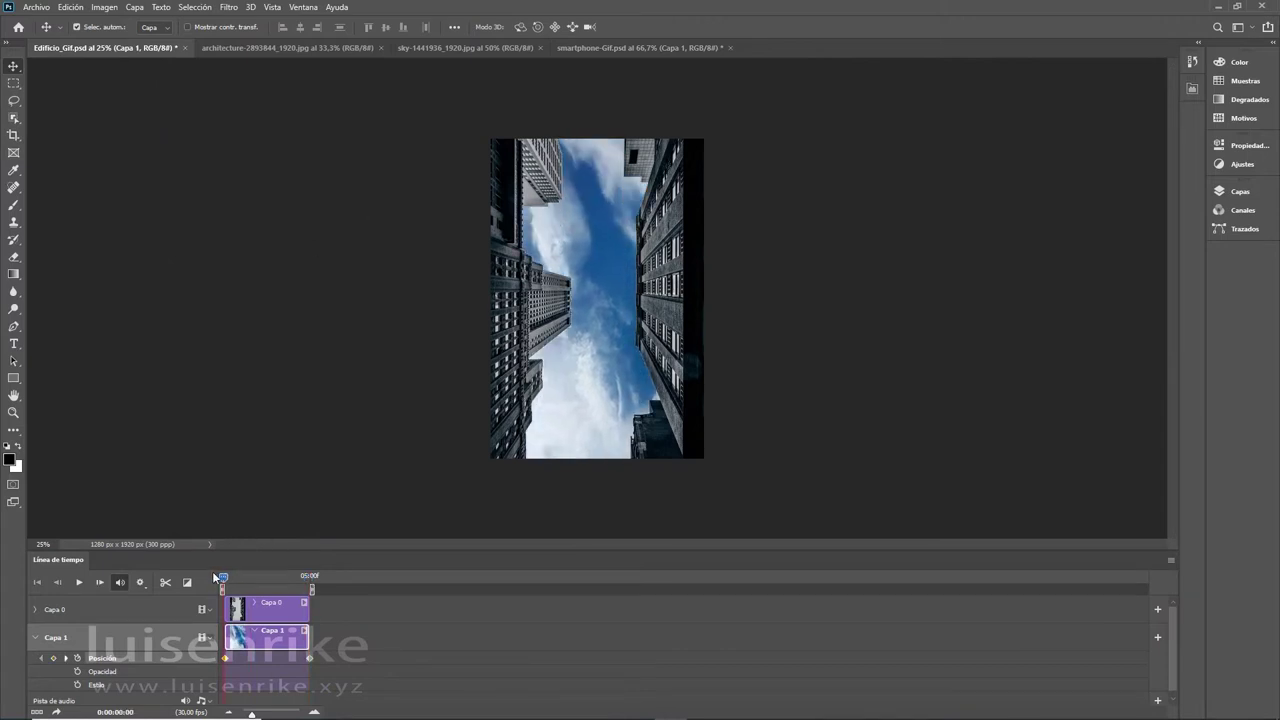
key(space)
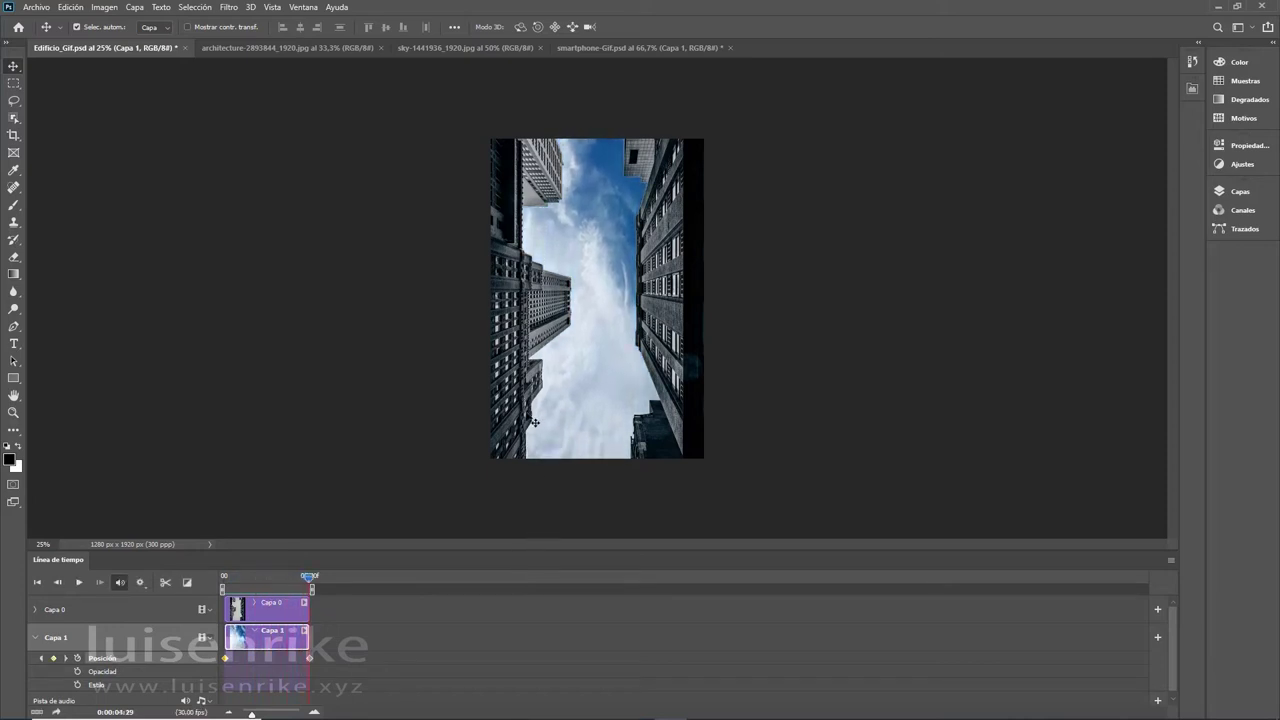
click(246, 46)
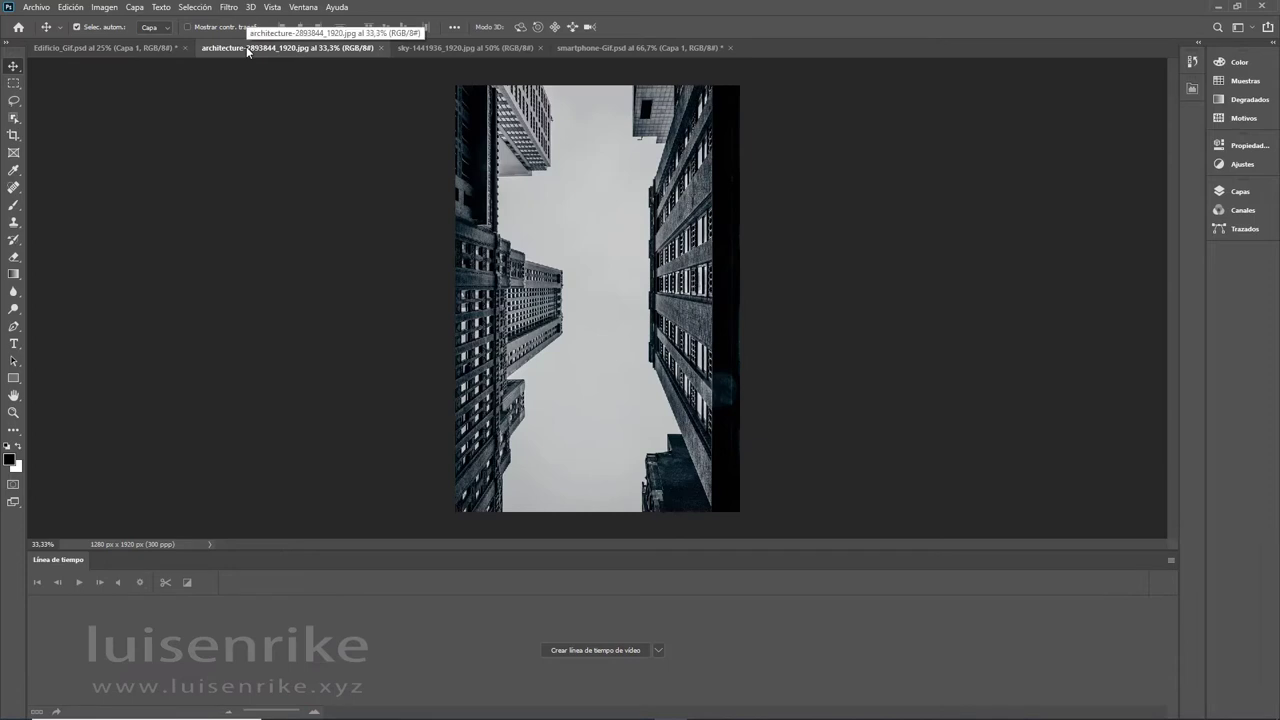
click(450, 48)
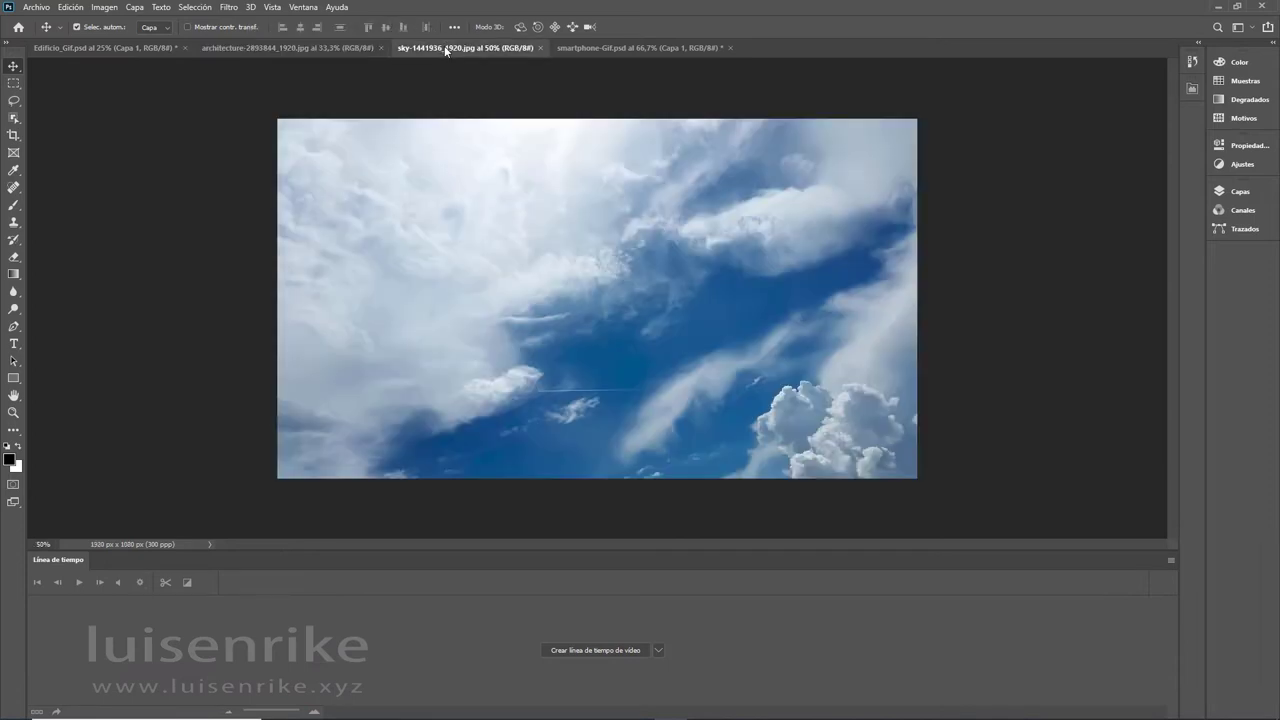
Step: Duplicate the Fondo layer in architecture-2893844_1920.jpg and hide the original background layer
click(303, 49)
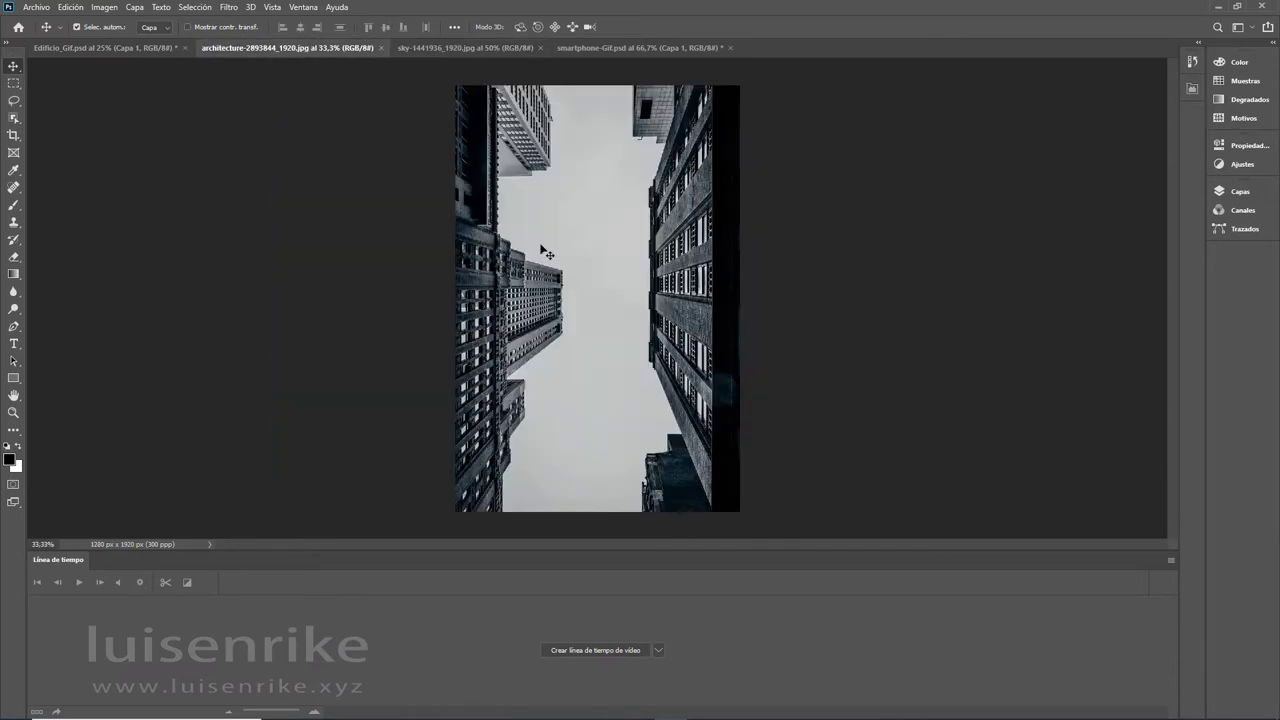
click(1238, 191)
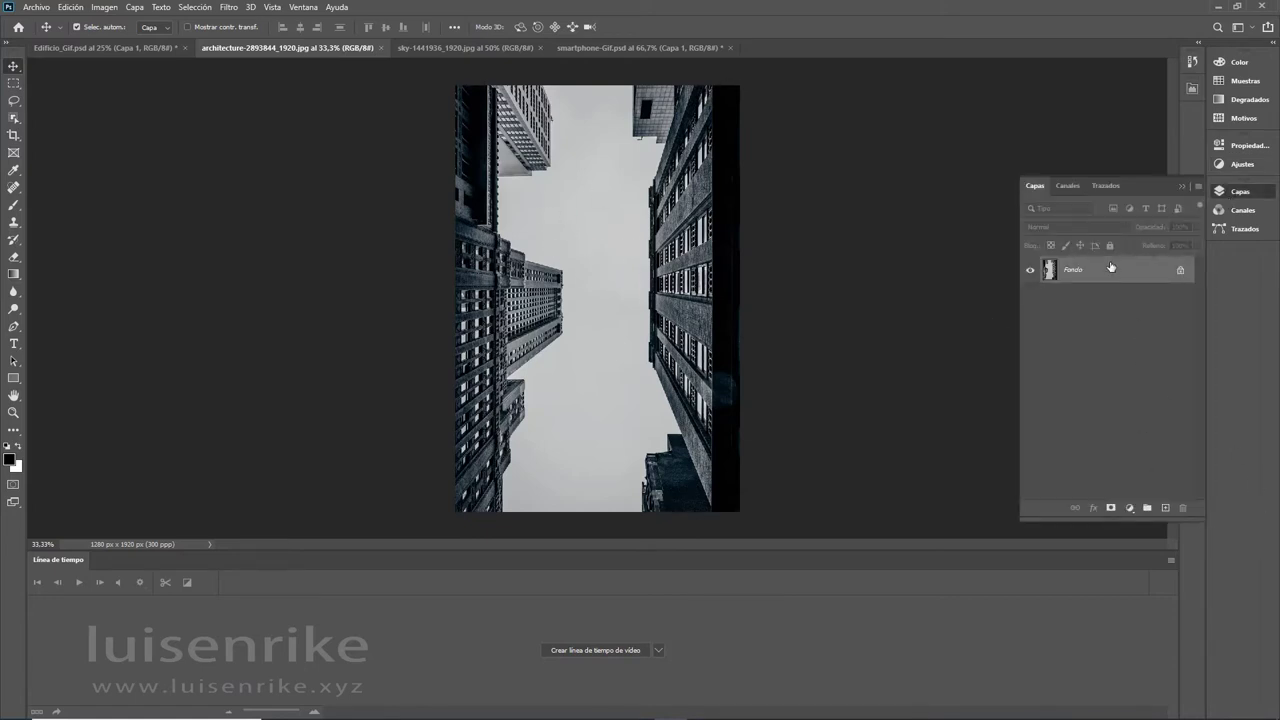
drag(1110, 270, 1165, 507)
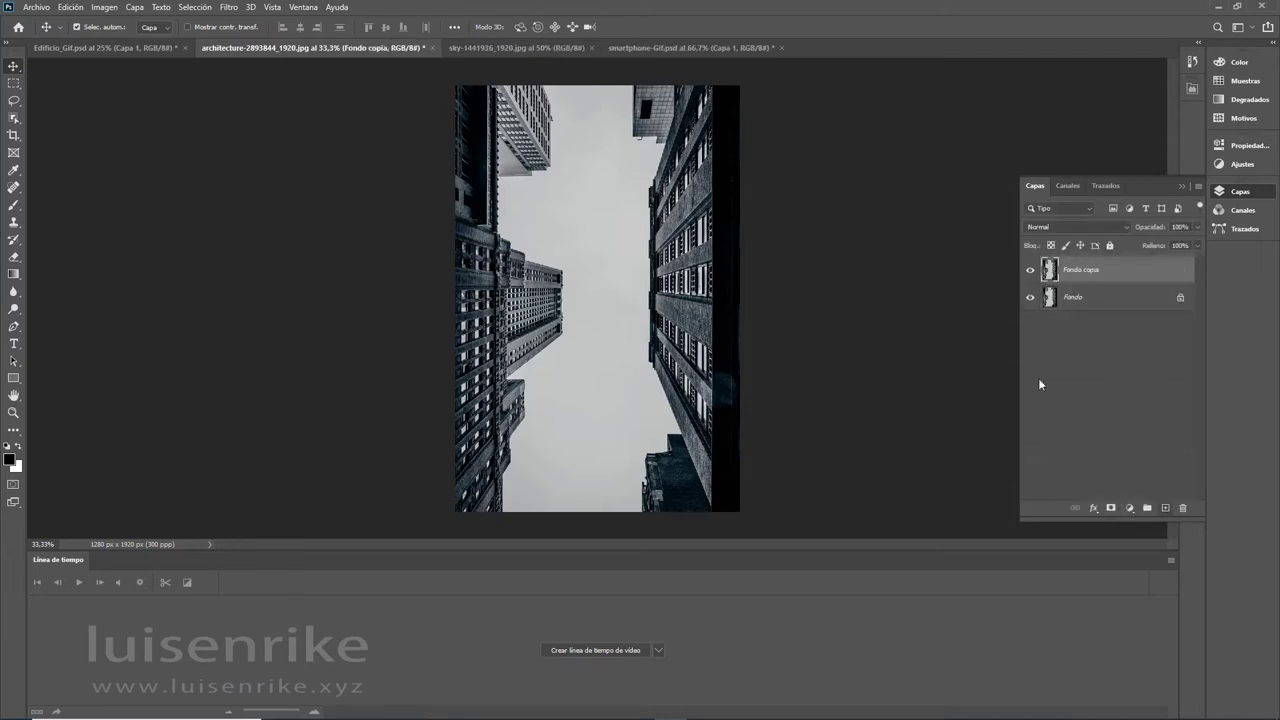
click(1031, 299)
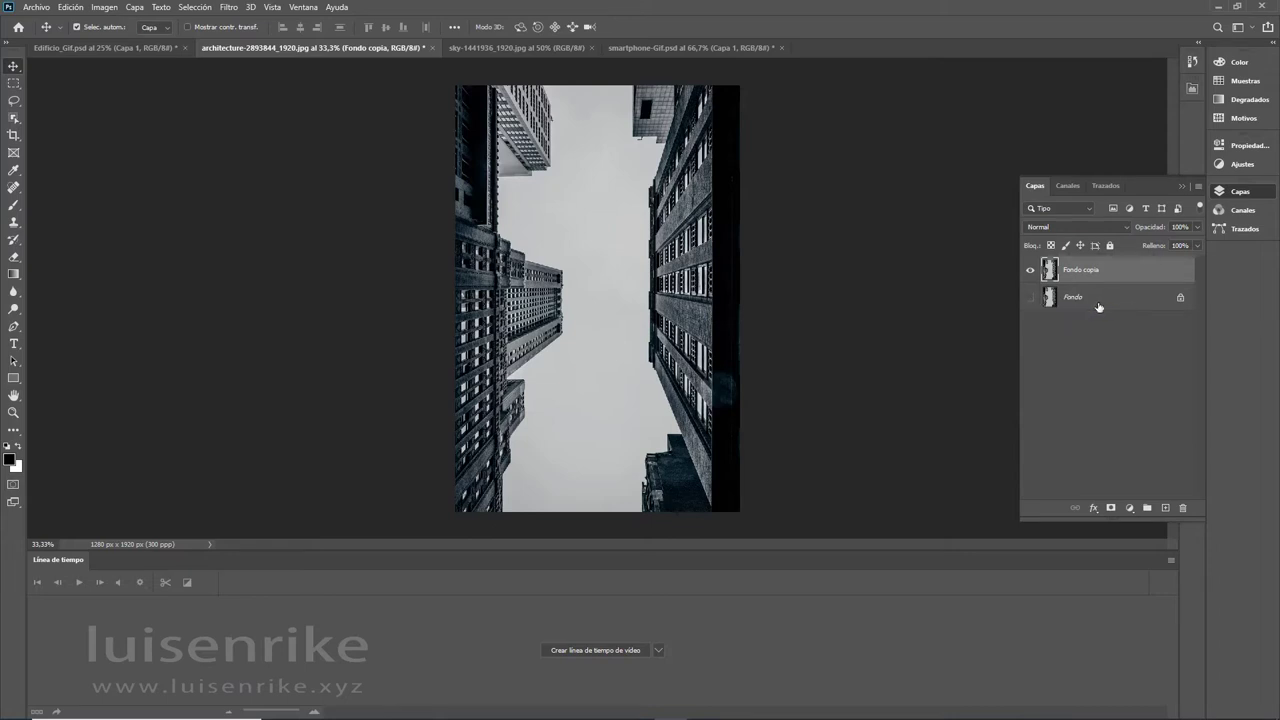
Step: Select the whole grey sky between the buildings on the copied layer with the Quick Selection tool
click(14, 185)
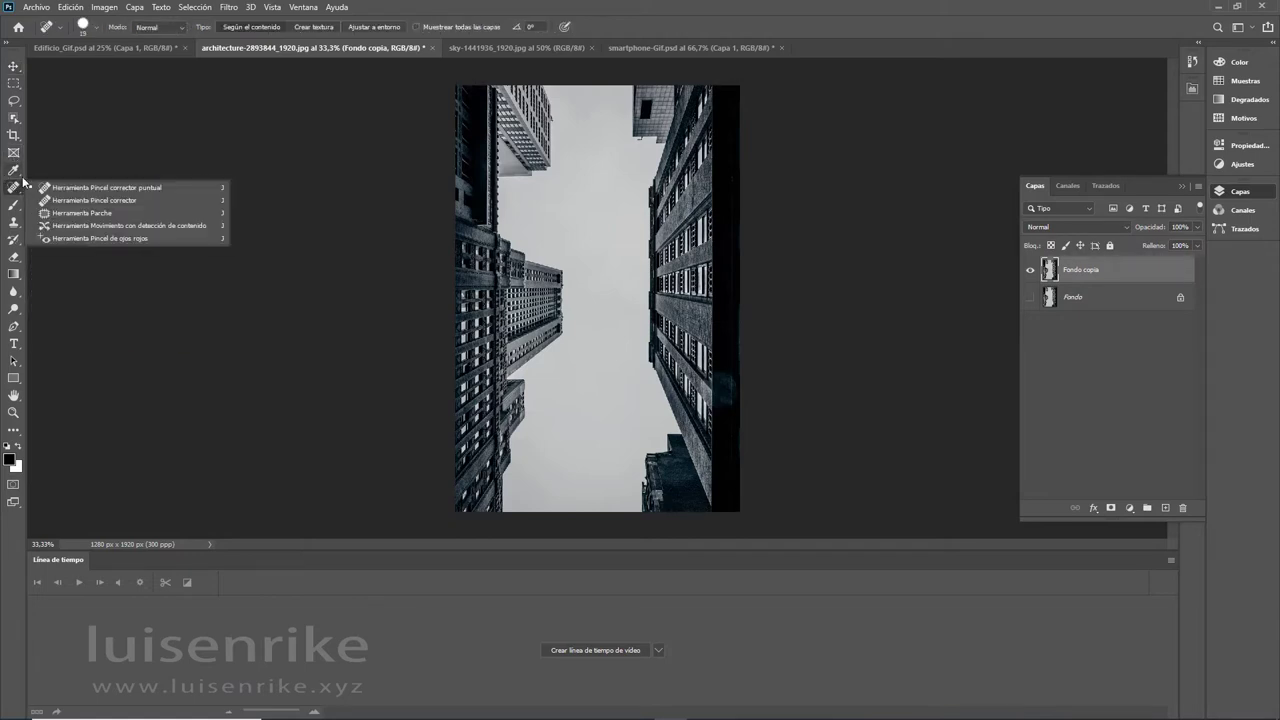
click(13, 120)
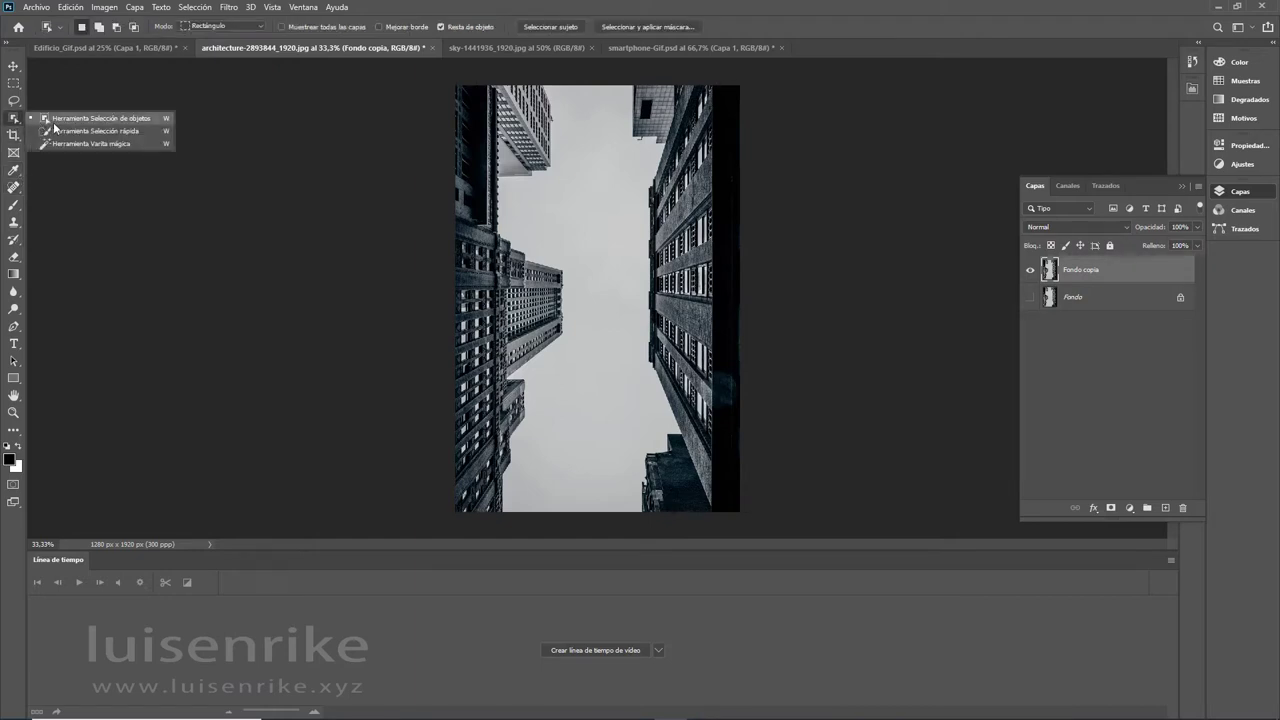
click(75, 131)
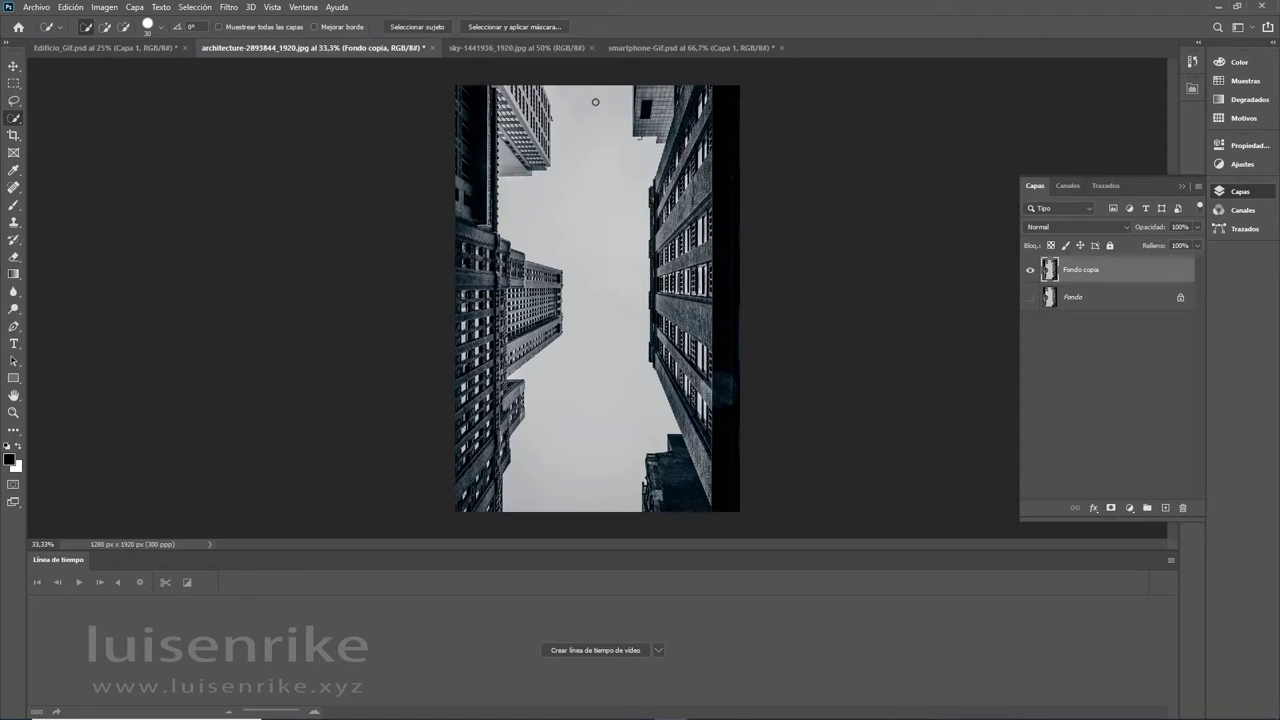
drag(599, 139, 592, 443)
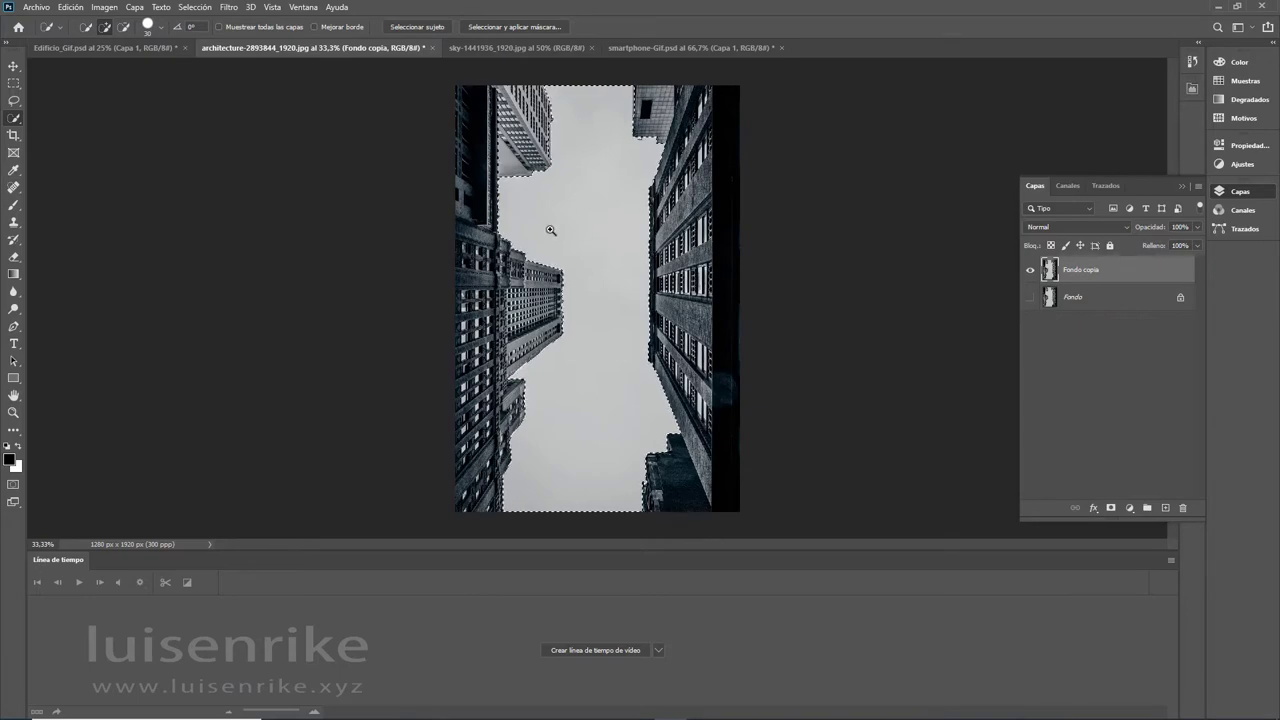
click(628, 149)
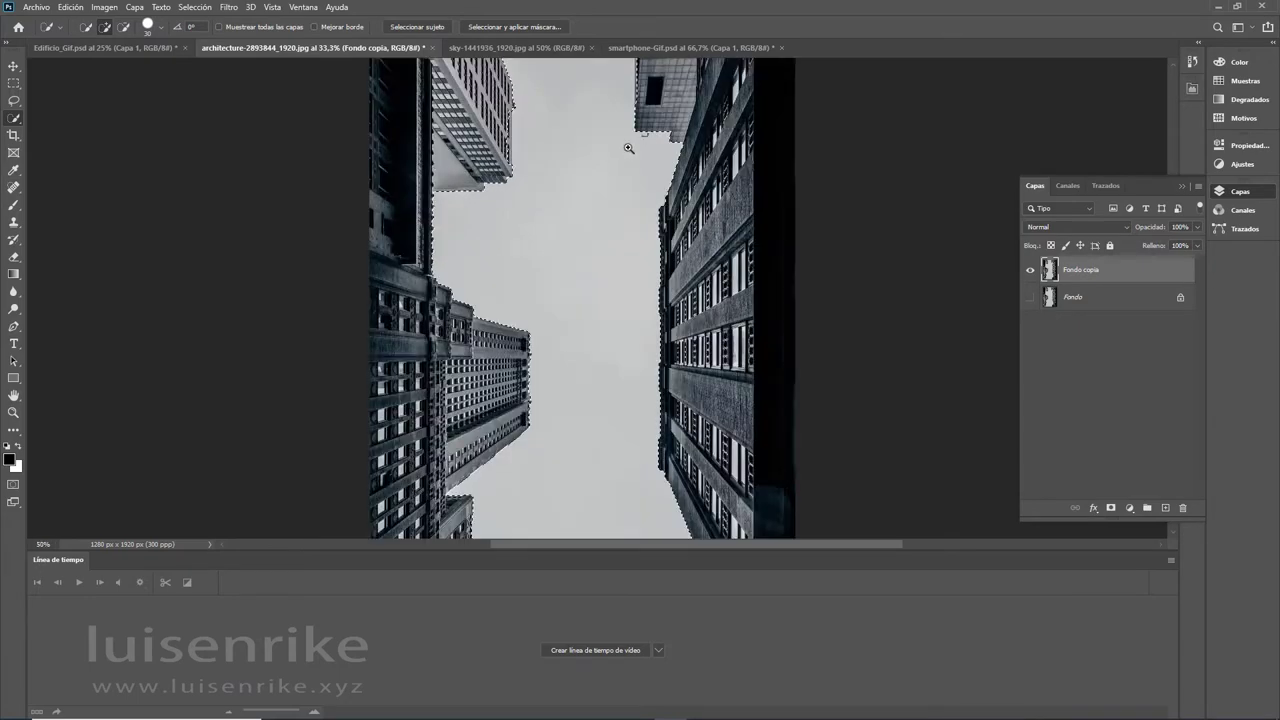
click(628, 149)
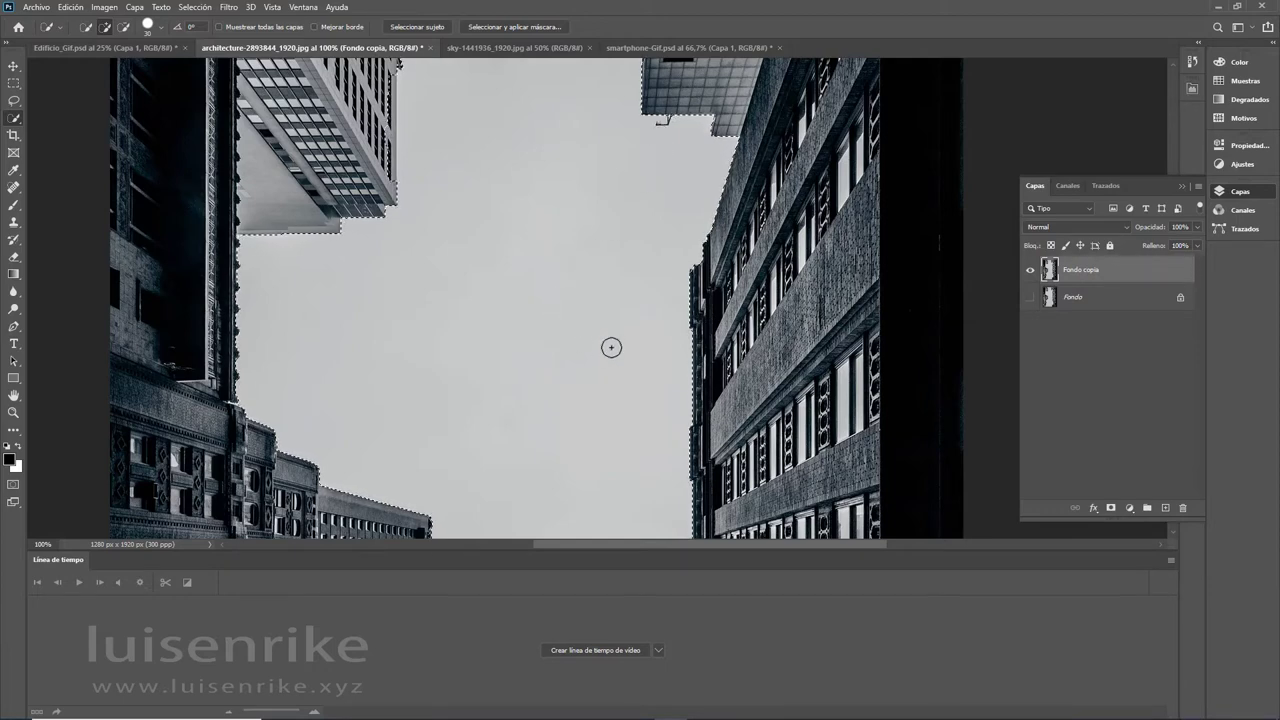
key(ctrl+0)
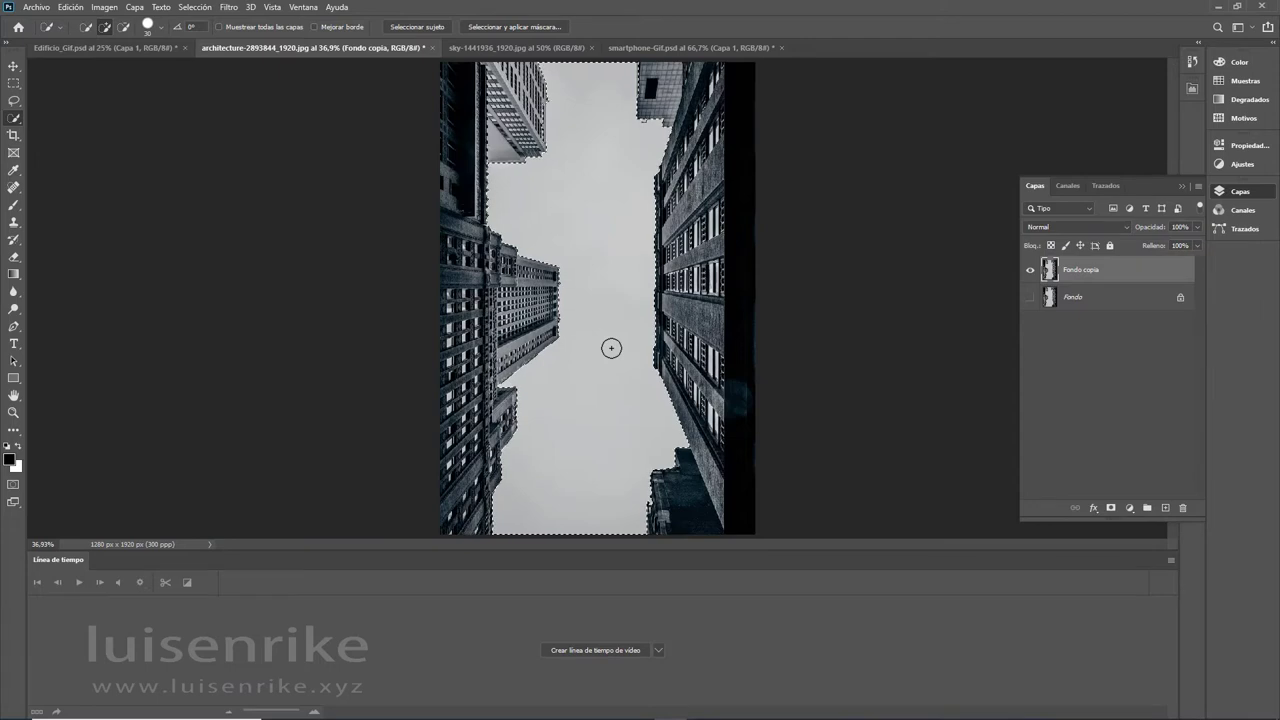
click(1111, 508)
click(1112, 509)
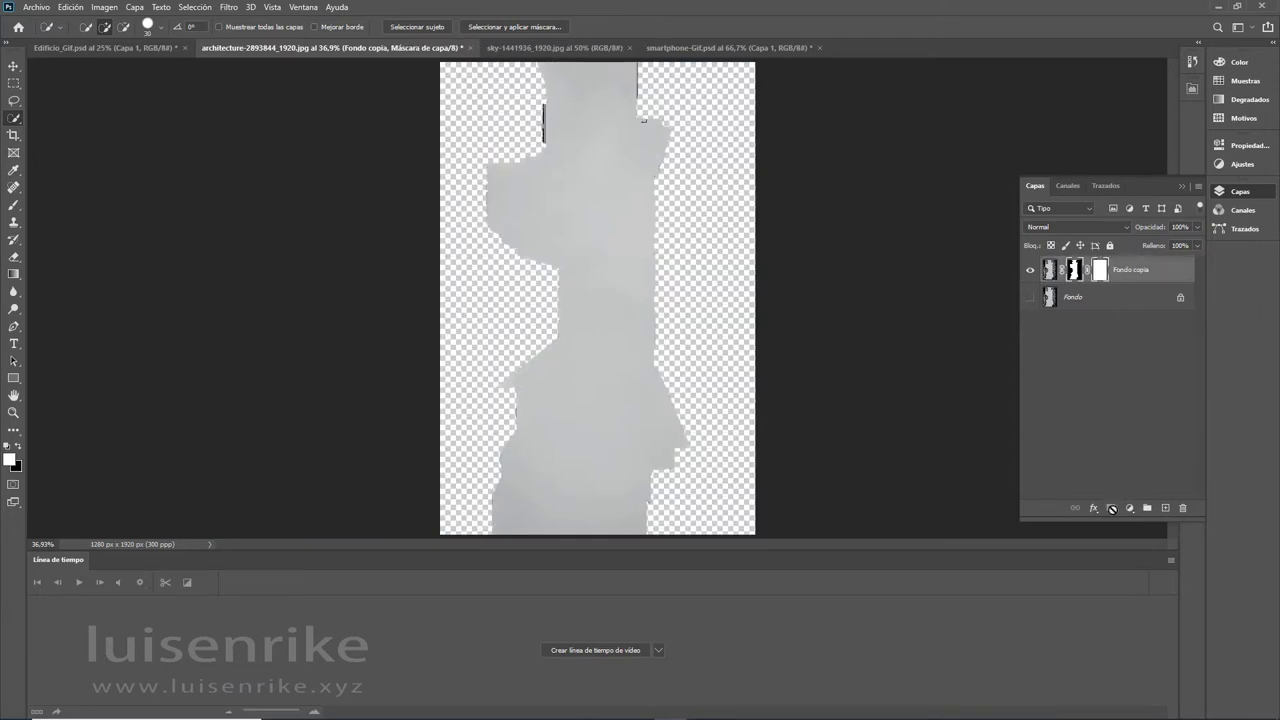
key(ctrl+z)
key(ctrl+z)
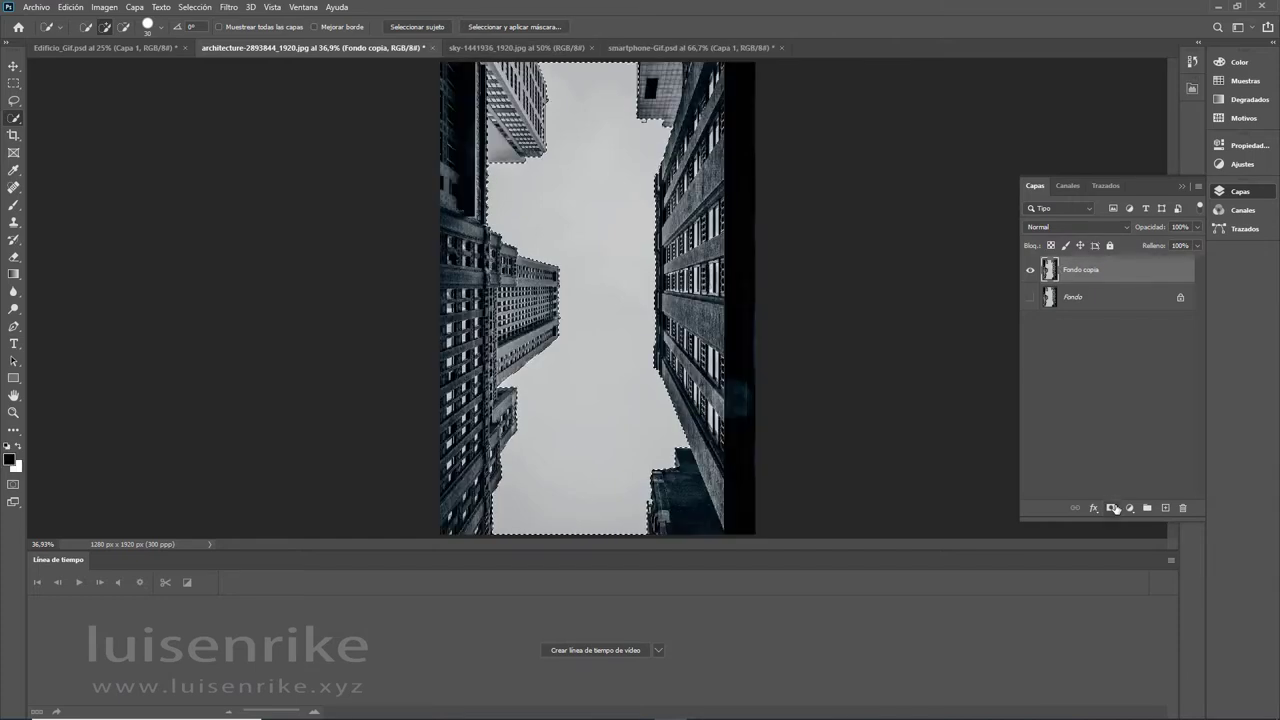
Step: Invert the sky selection and add a layer mask that keeps only the buildings on Fondo copia
click(194, 10)
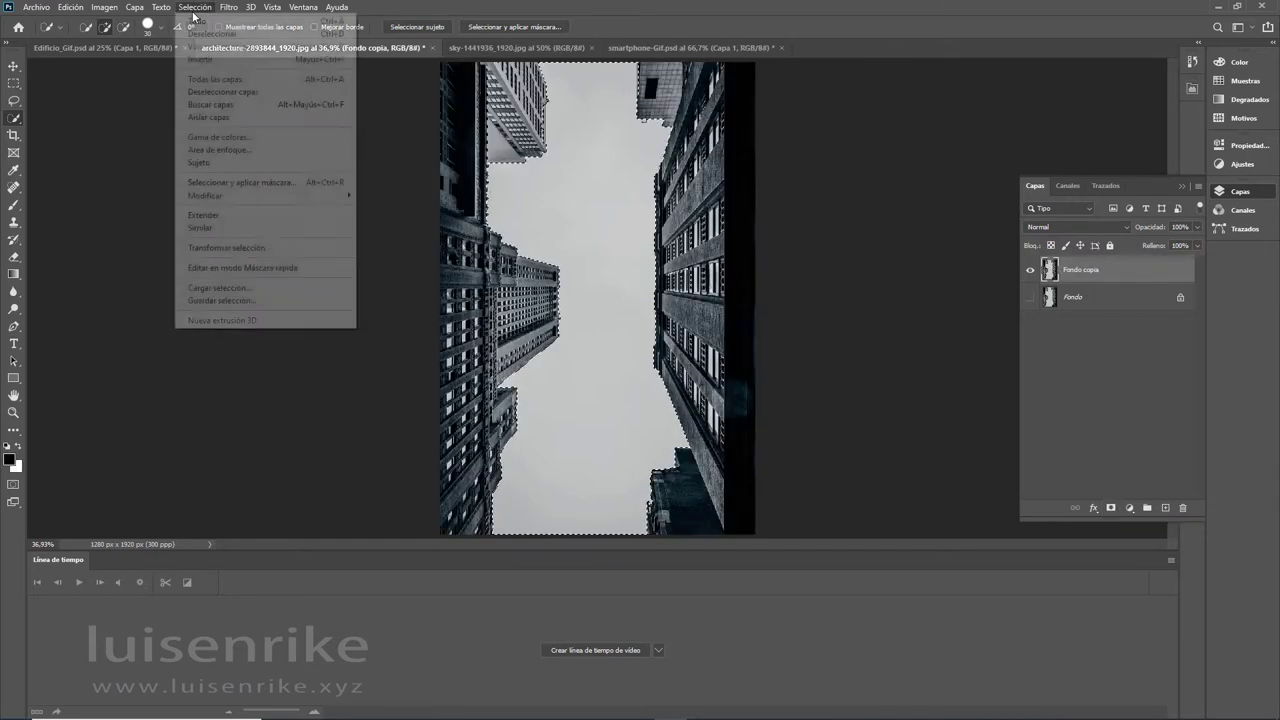
click(215, 59)
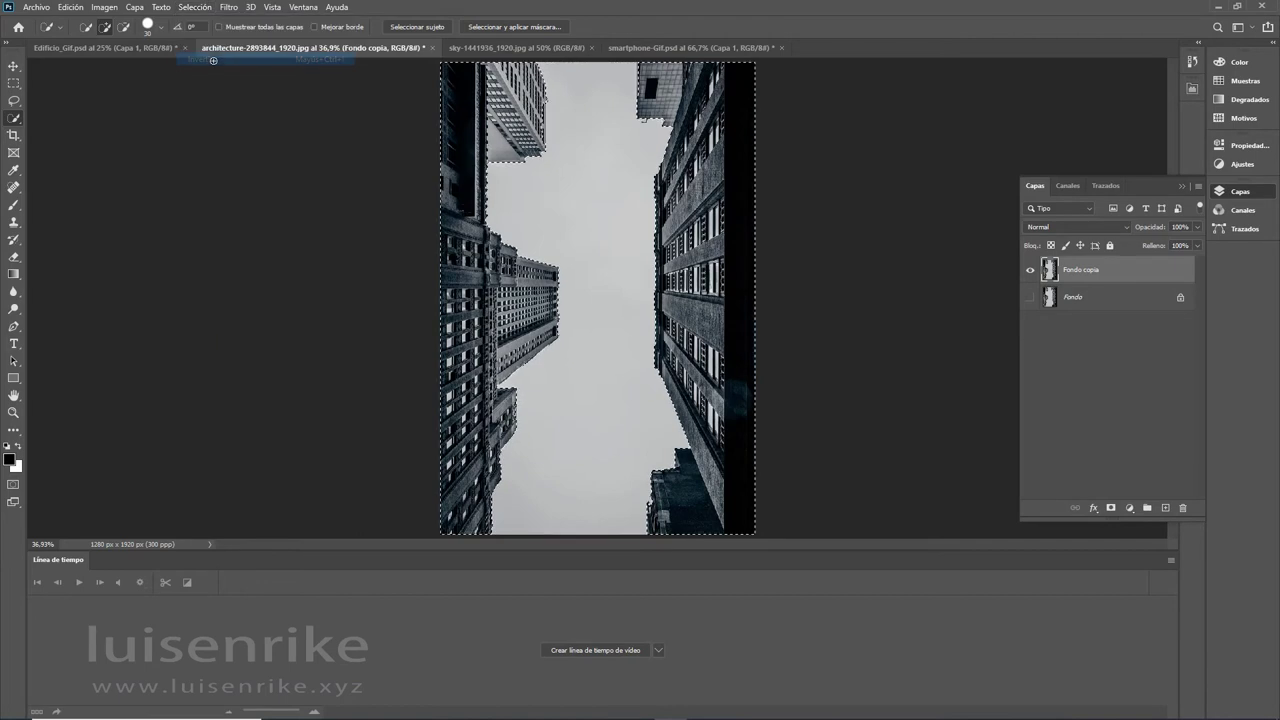
click(1111, 508)
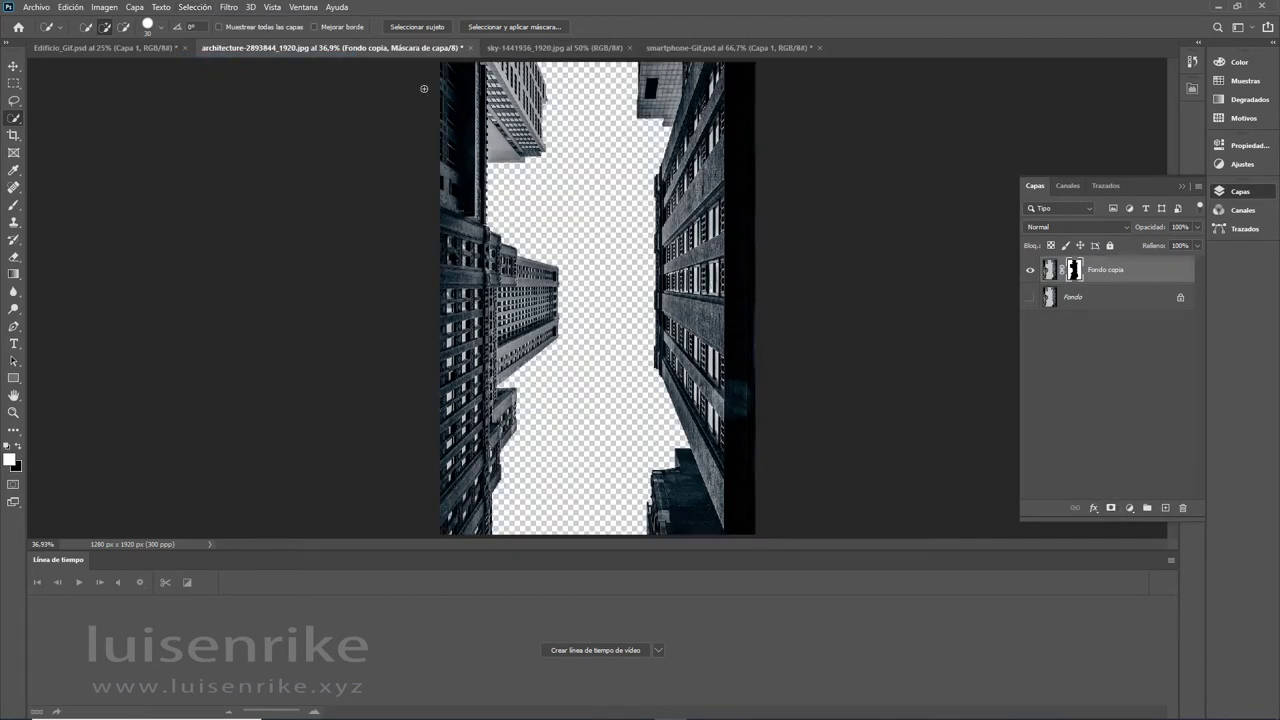
Step: Copy the entire sky-1441936_1920.jpg image and paste it as a new layer into the architecture document
click(533, 48)
click(13, 65)
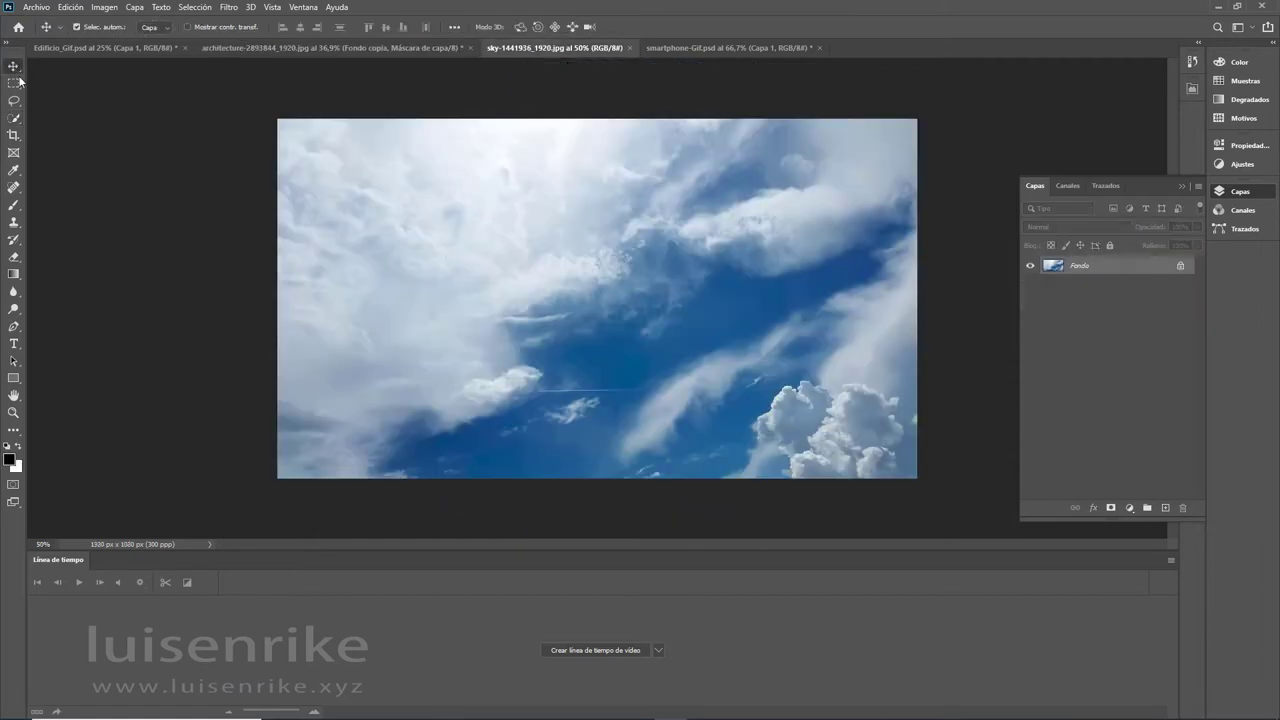
key(ctrl+a)
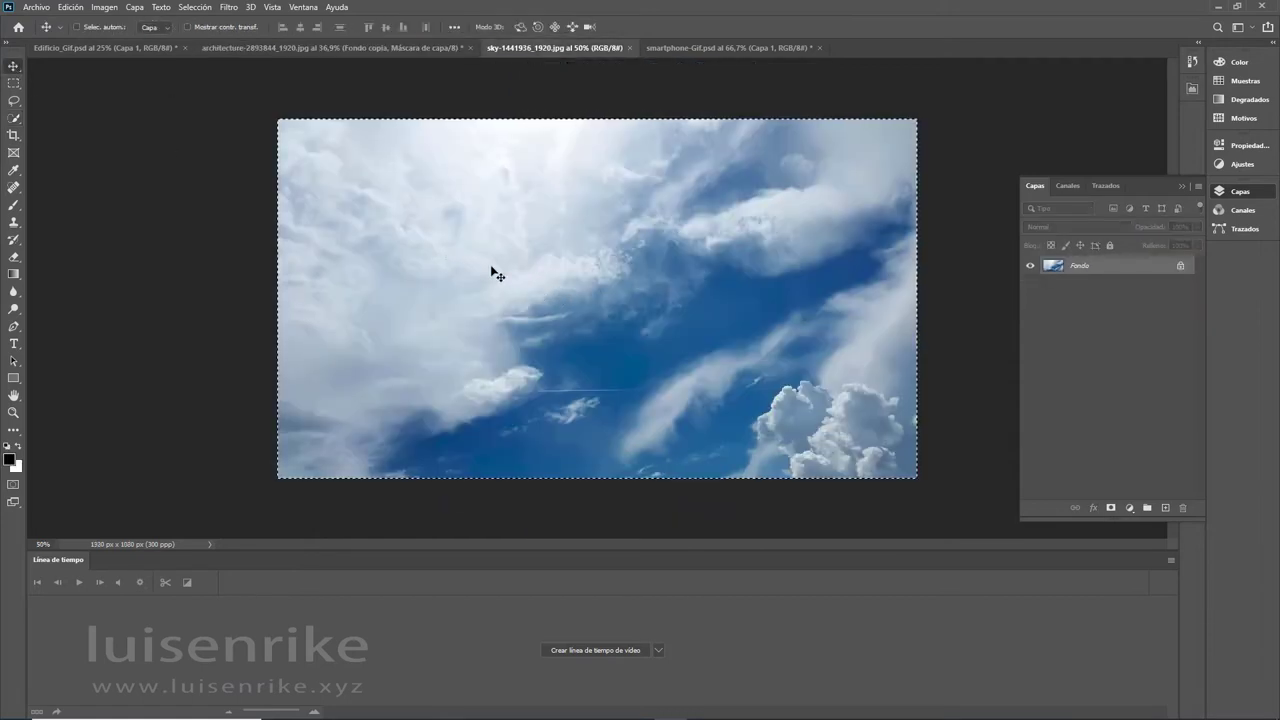
click(404, 47)
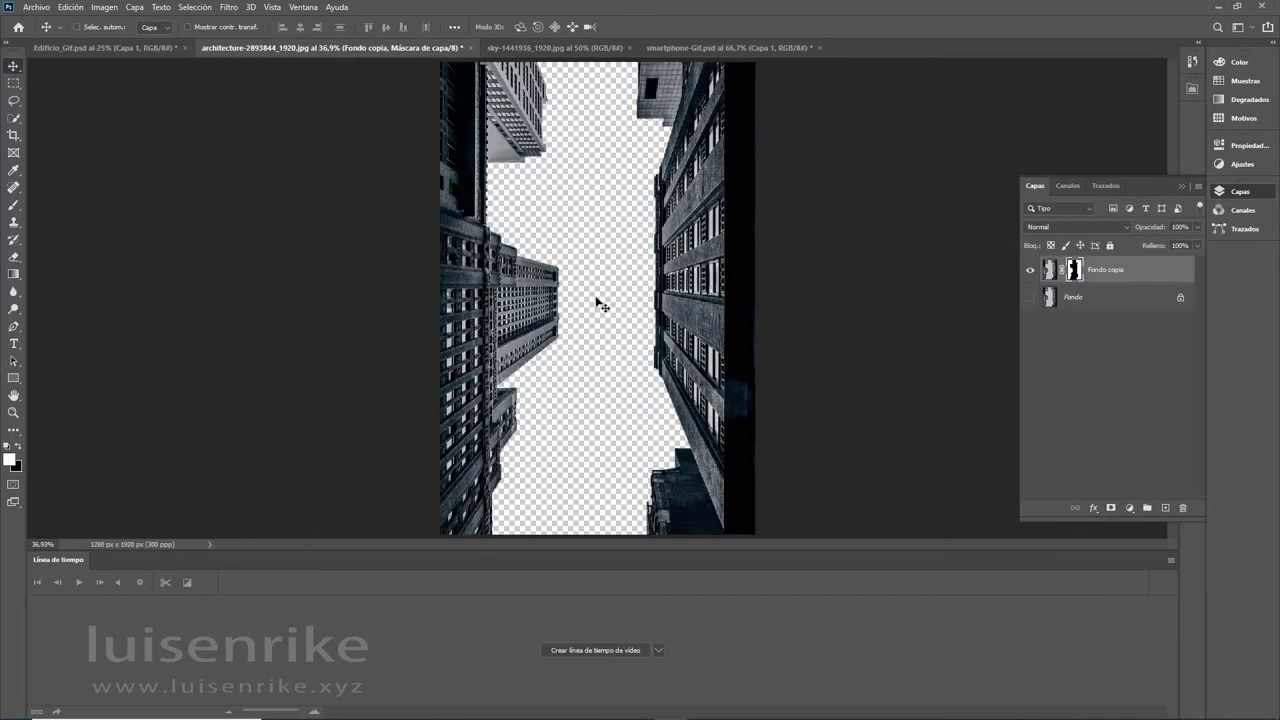
key(ctrl+v)
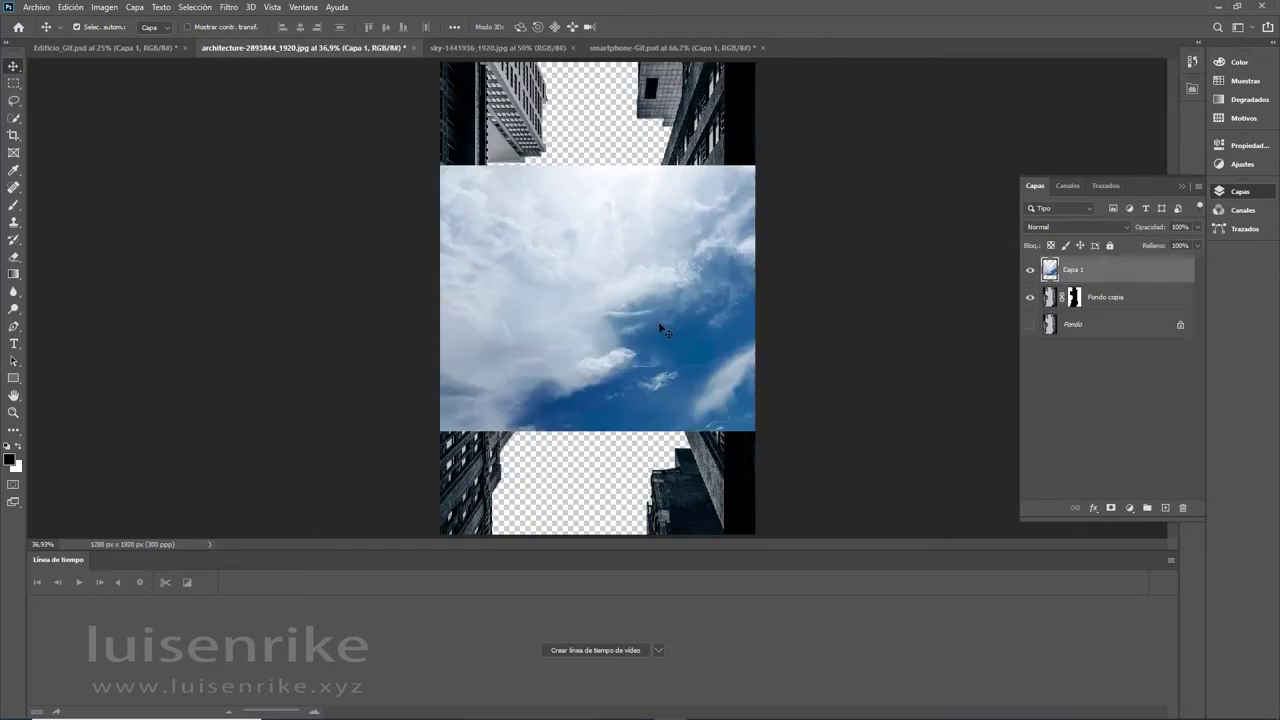
Step: Free Transform the pasted sky layer to cover the whole canvas, rotating it -90° and scaling it to about 159%
key(ctrl+minus)
key(ctrl+minus)
key(ctrl+minus)
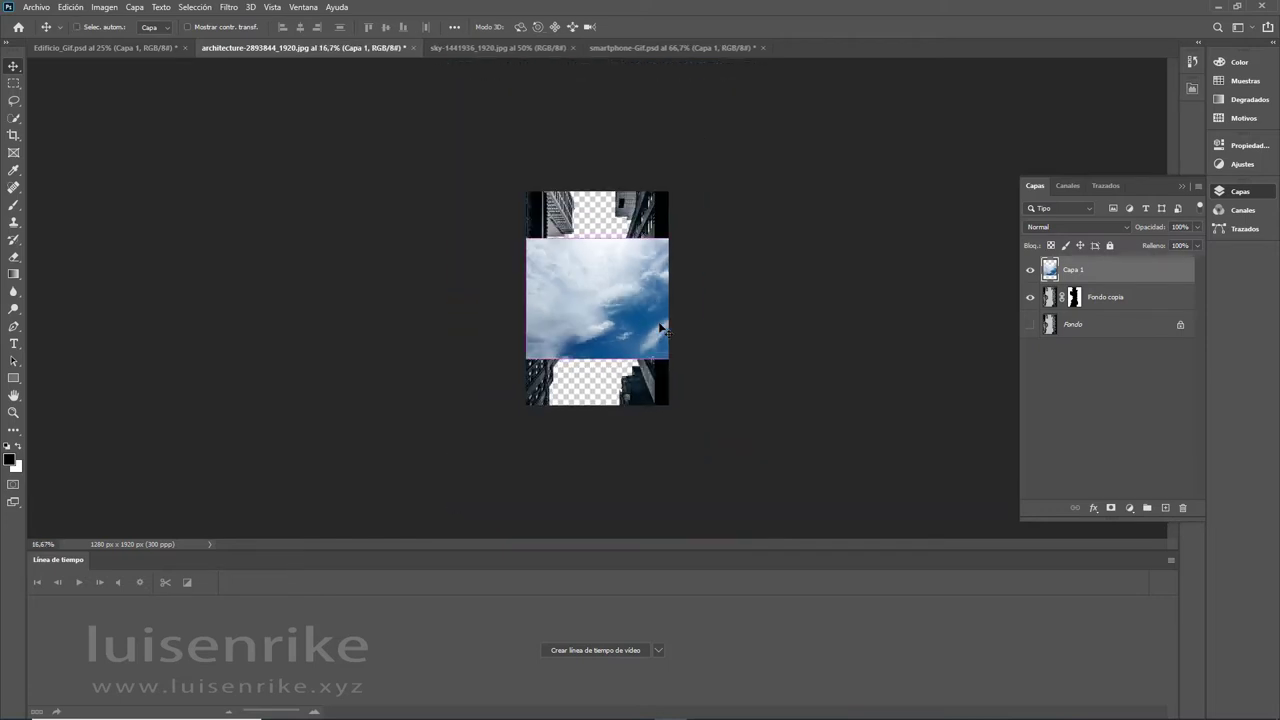
key(ctrl+t)
drag(761, 212, 545, 90)
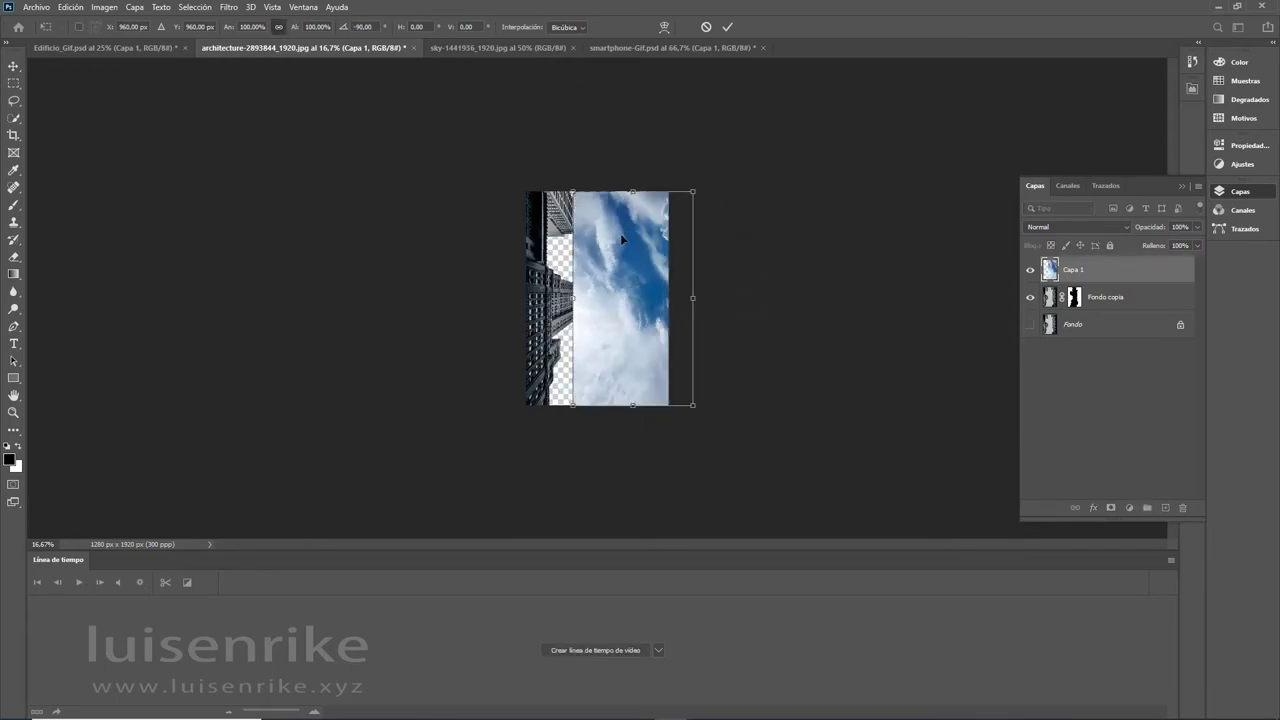
drag(621, 239, 584, 236)
drag(657, 406, 743, 521)
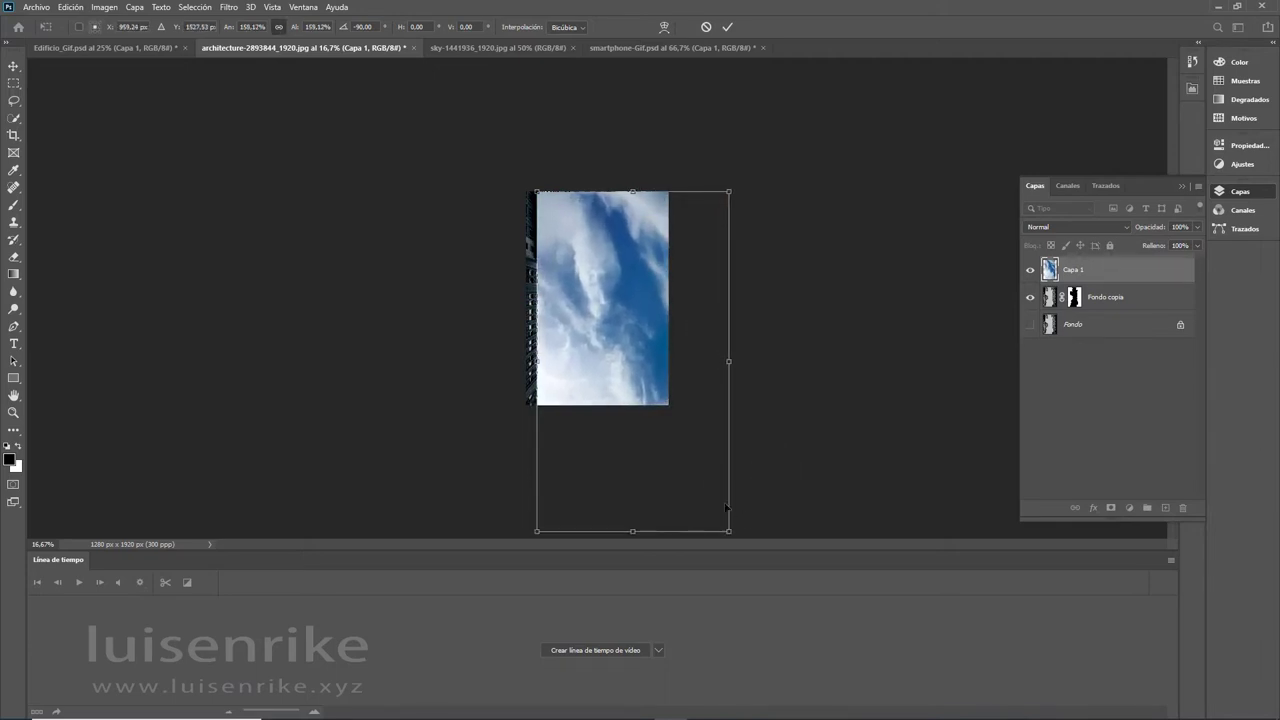
drag(685, 451, 676, 450)
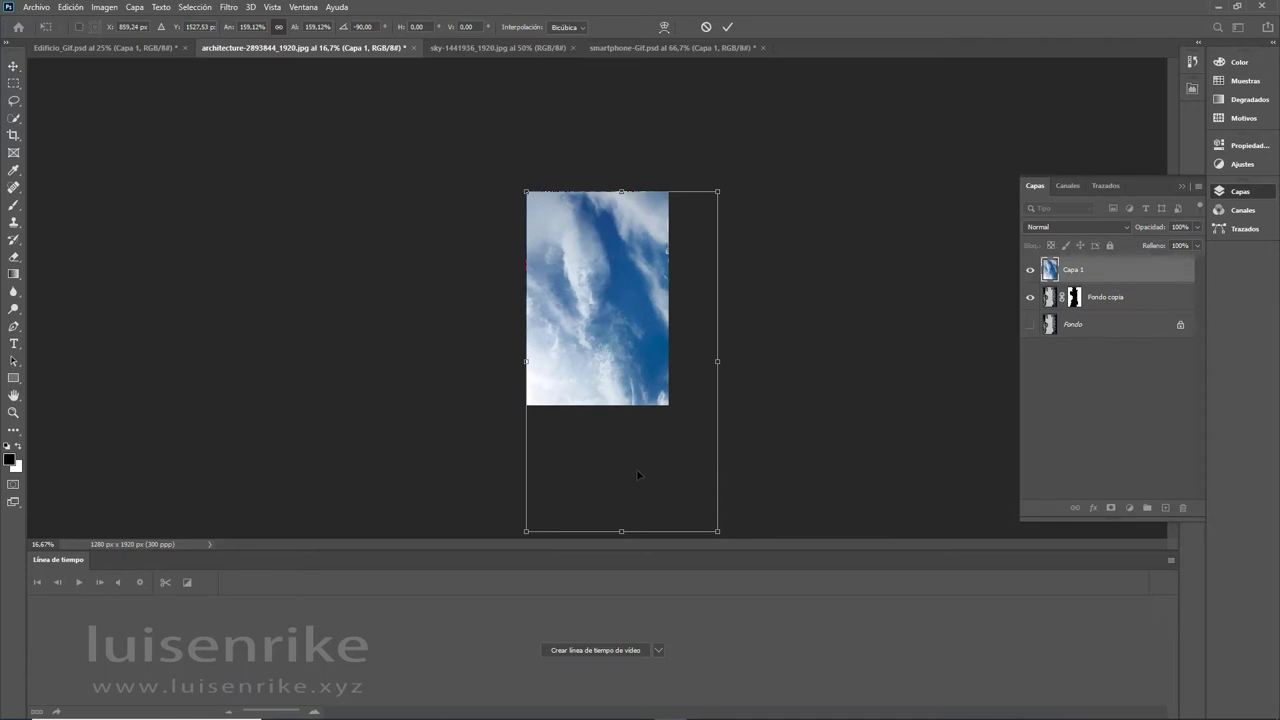
drag(611, 389, 606, 349)
key(Return)
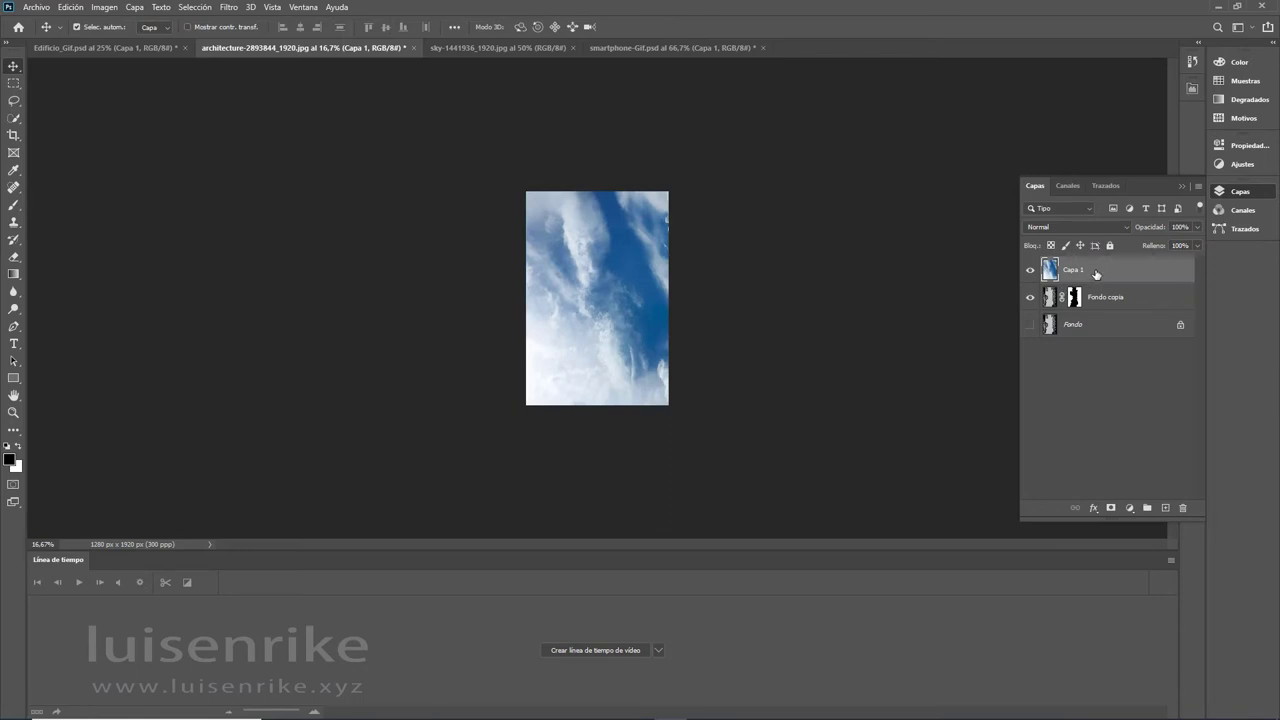
Step: Move the sky layer beneath the masked Fondo copia layer and shift the sky downward behind the buildings
drag(1096, 276, 1109, 303)
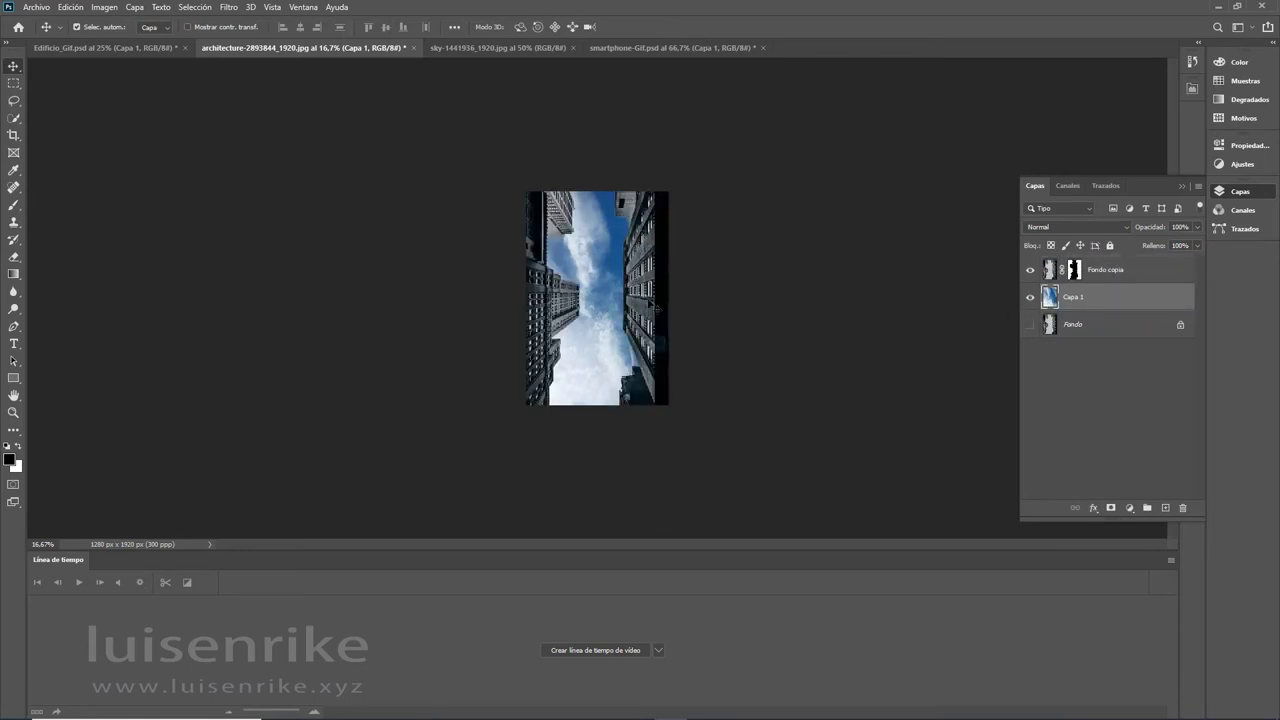
drag(596, 255, 597, 287)
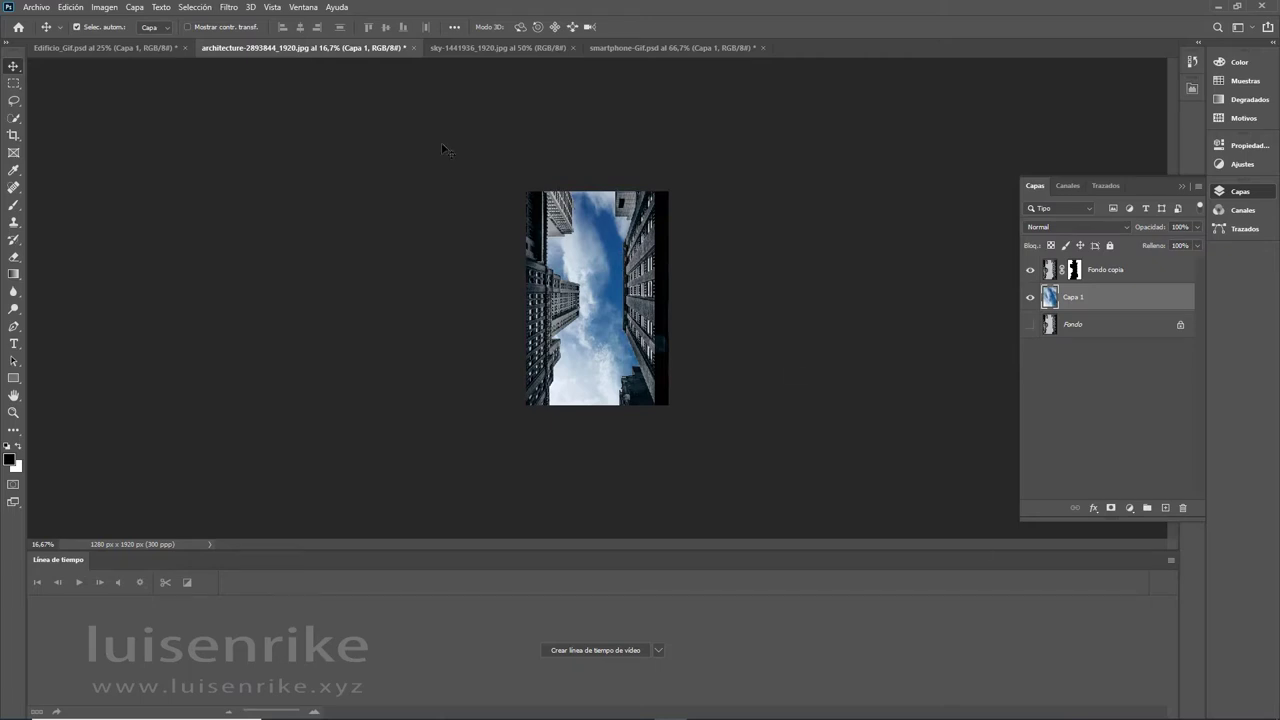
Step: Create a video timeline for the architecture document with the sky layer Capa 1 selected
click(302, 7)
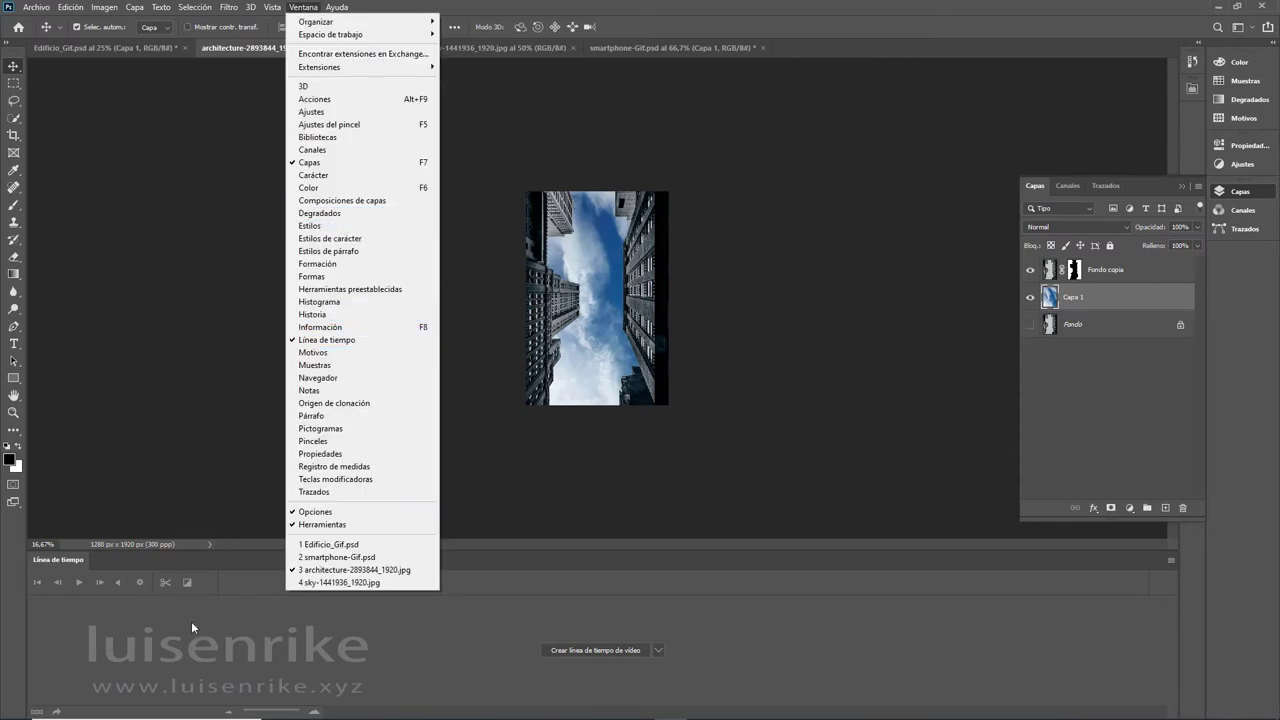
click(1123, 279)
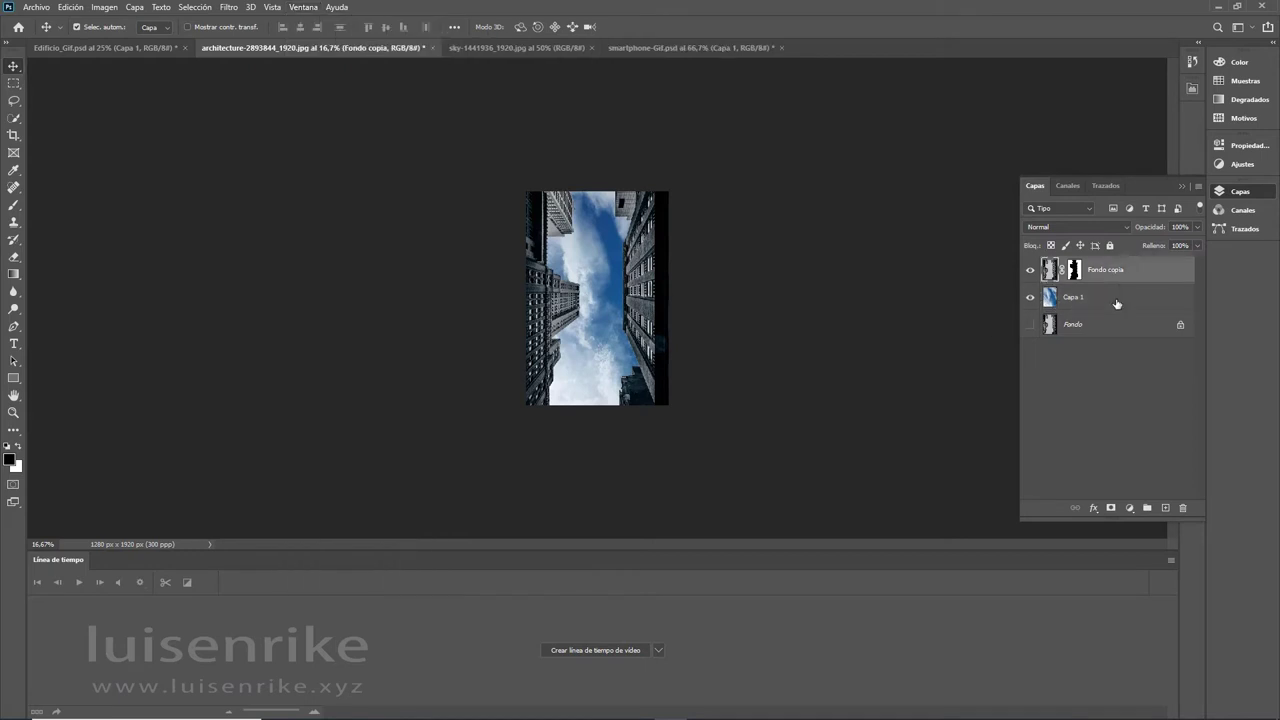
click(1114, 303)
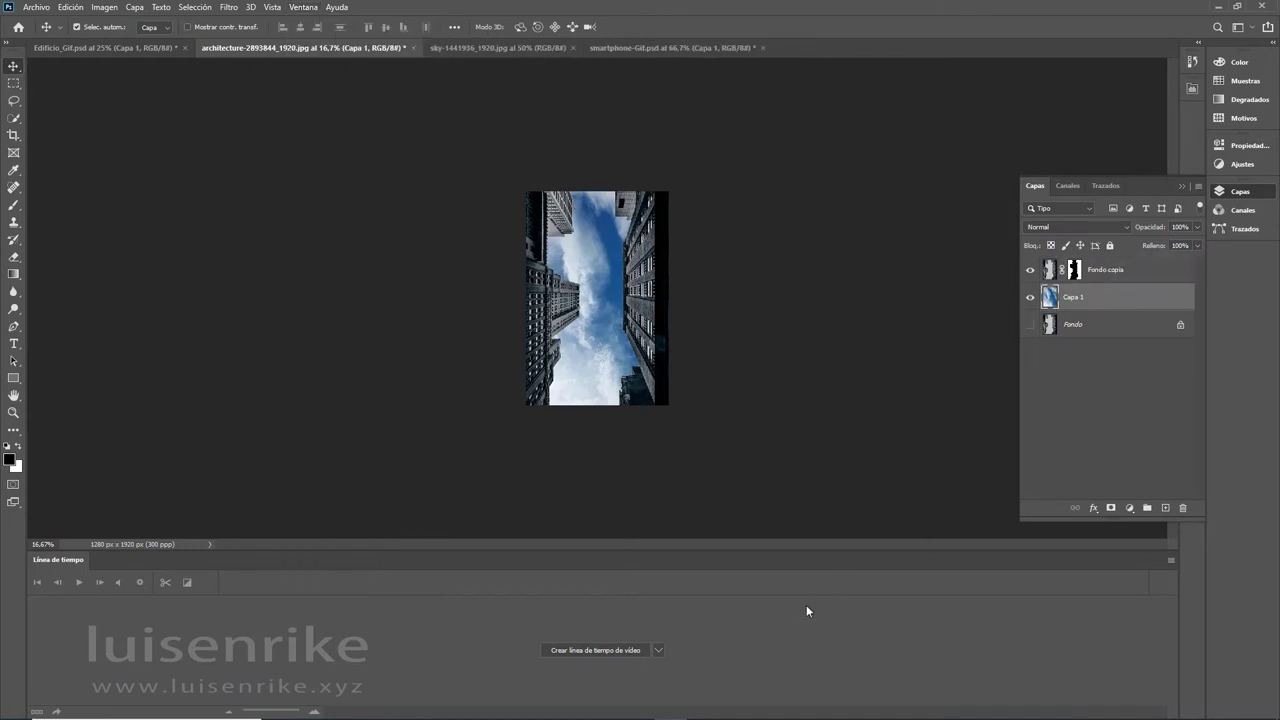
click(589, 651)
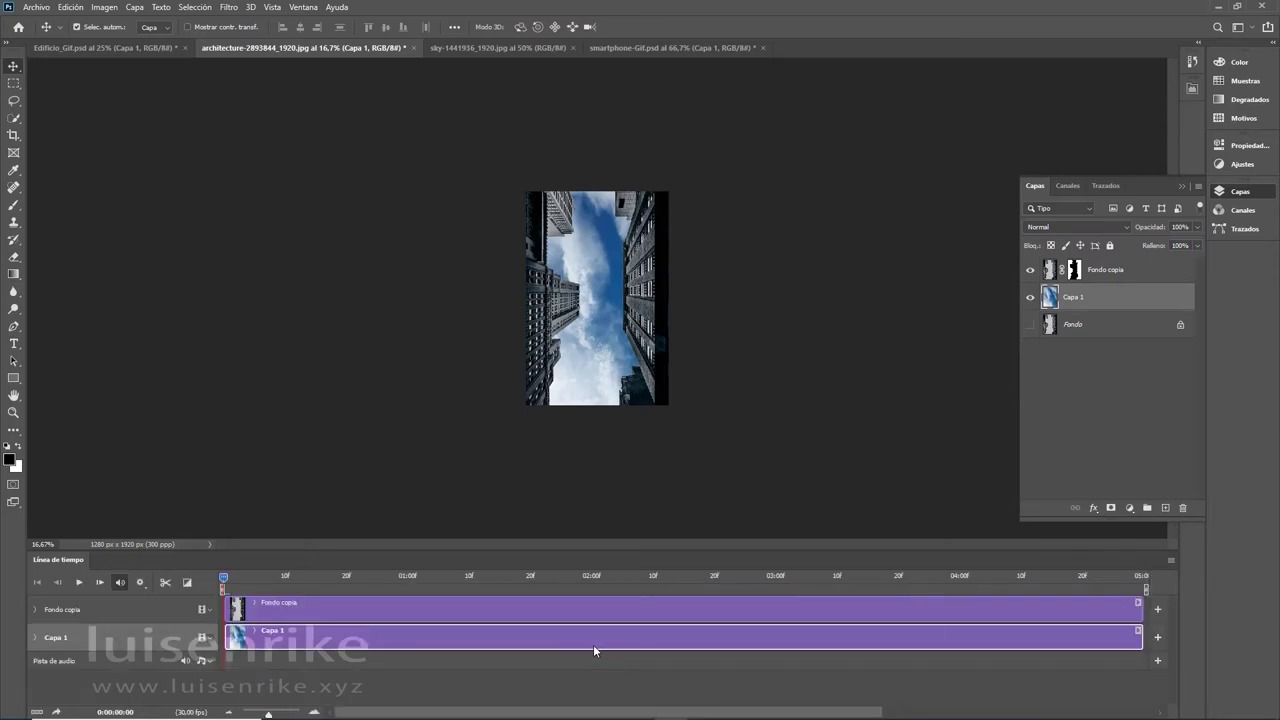
Step: Expand the Capa 1 track's animation properties and set a Position keyframe at the start of the timeline
click(36, 610)
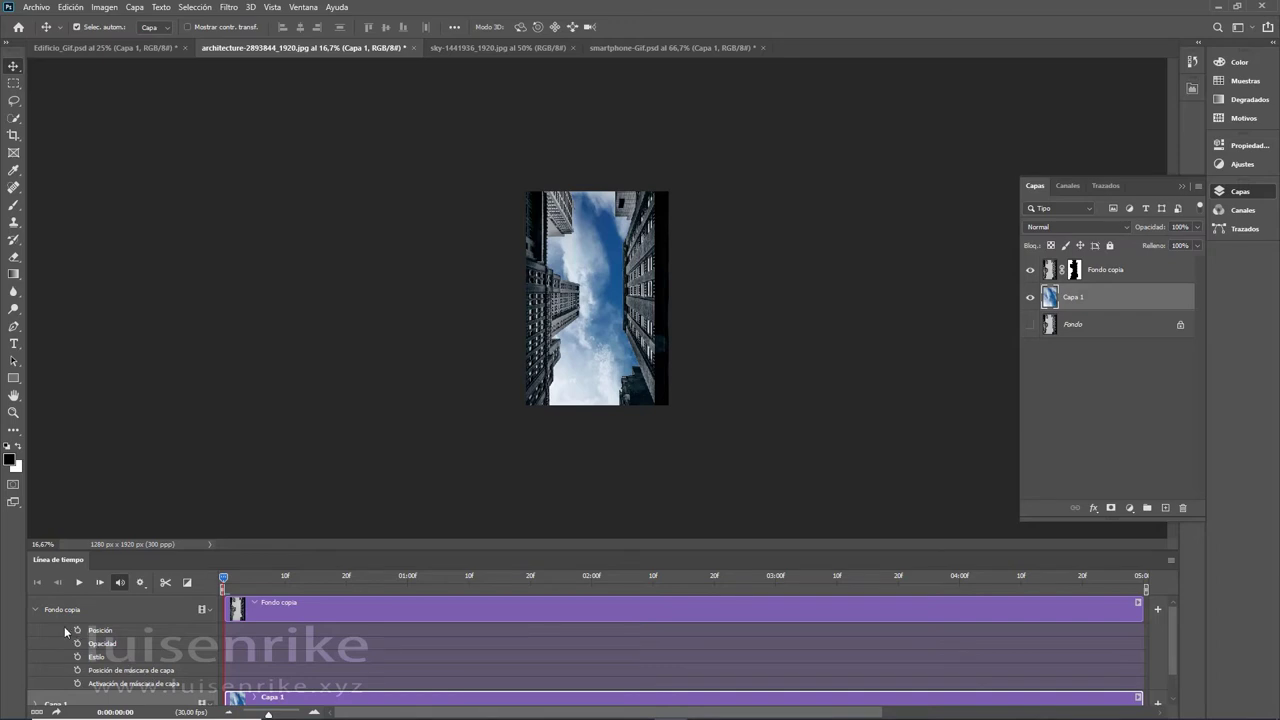
click(36, 610)
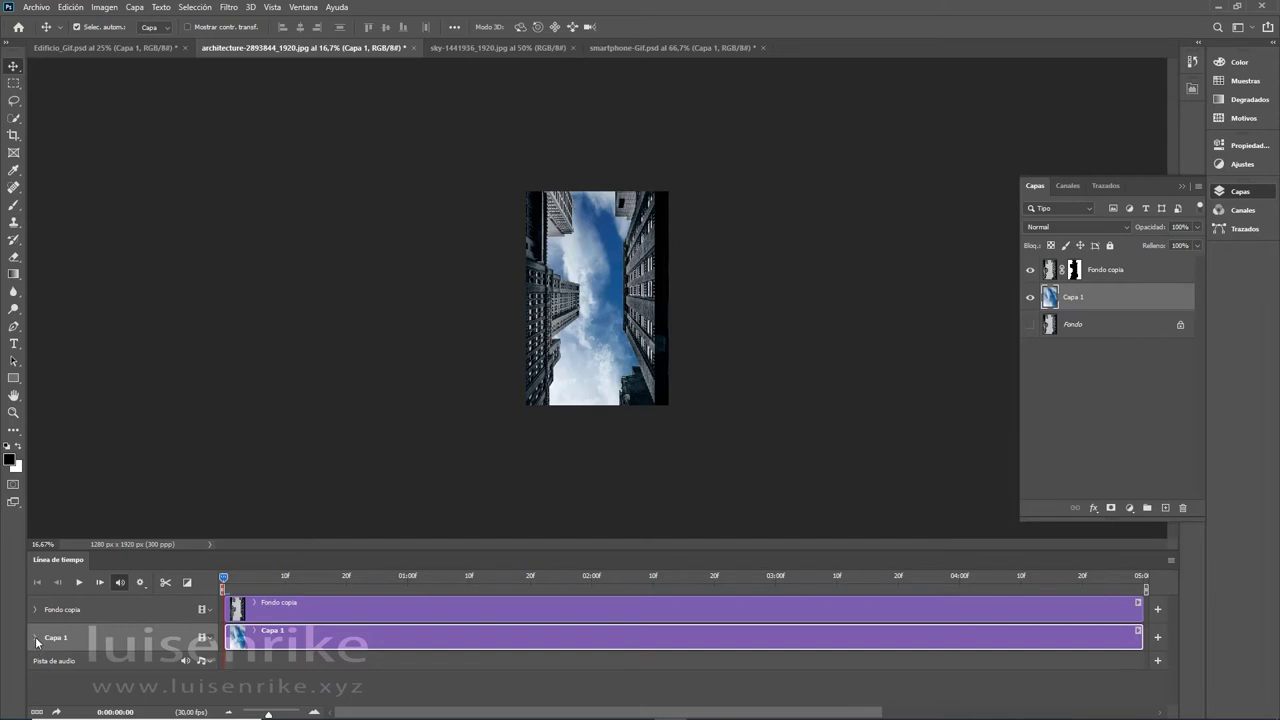
click(36, 640)
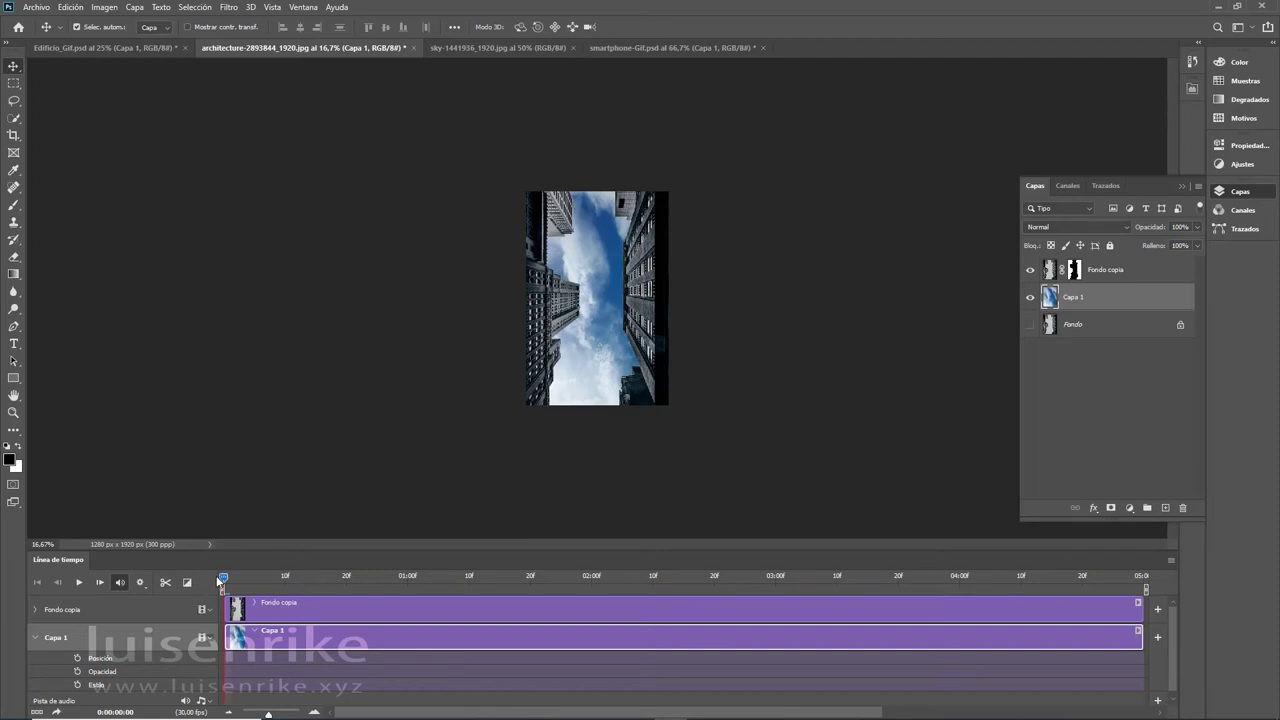
click(78, 658)
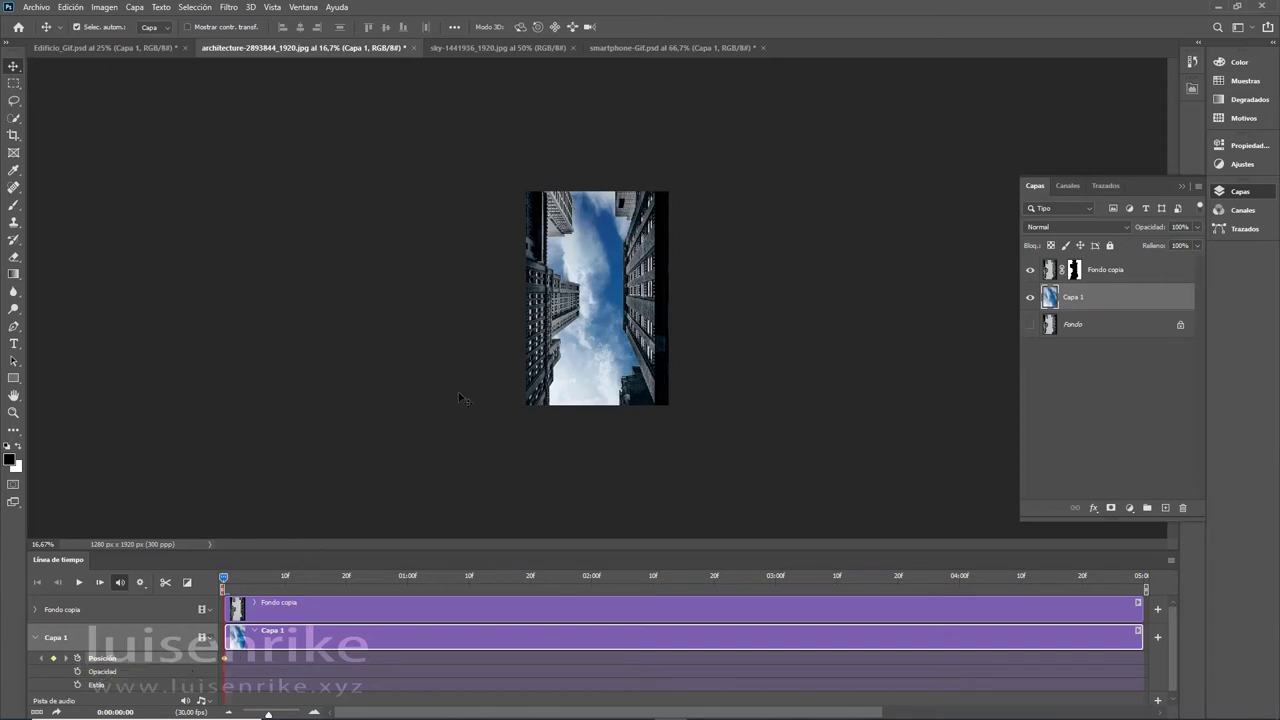
Step: Set an ending Position keyframe for Capa 1 at 0:00:04:29 and move the sky upward behind the buildings
drag(223, 581, 1146, 604)
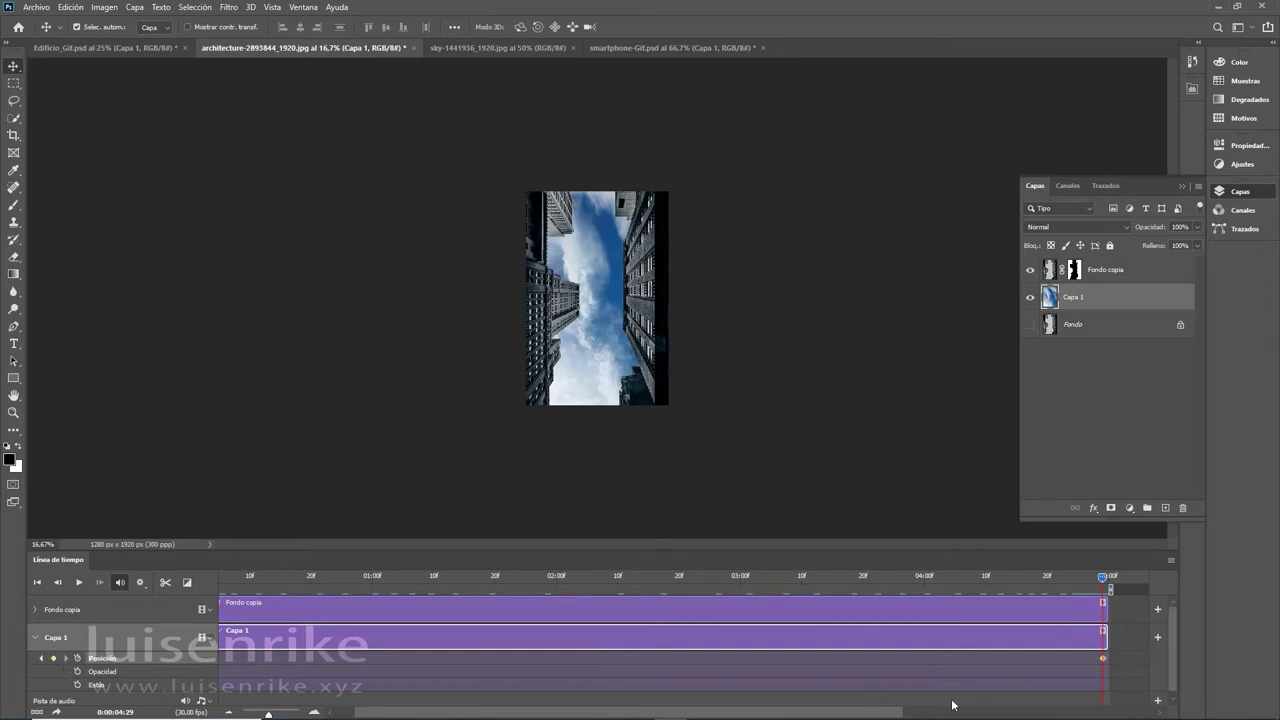
drag(896, 713, 874, 716)
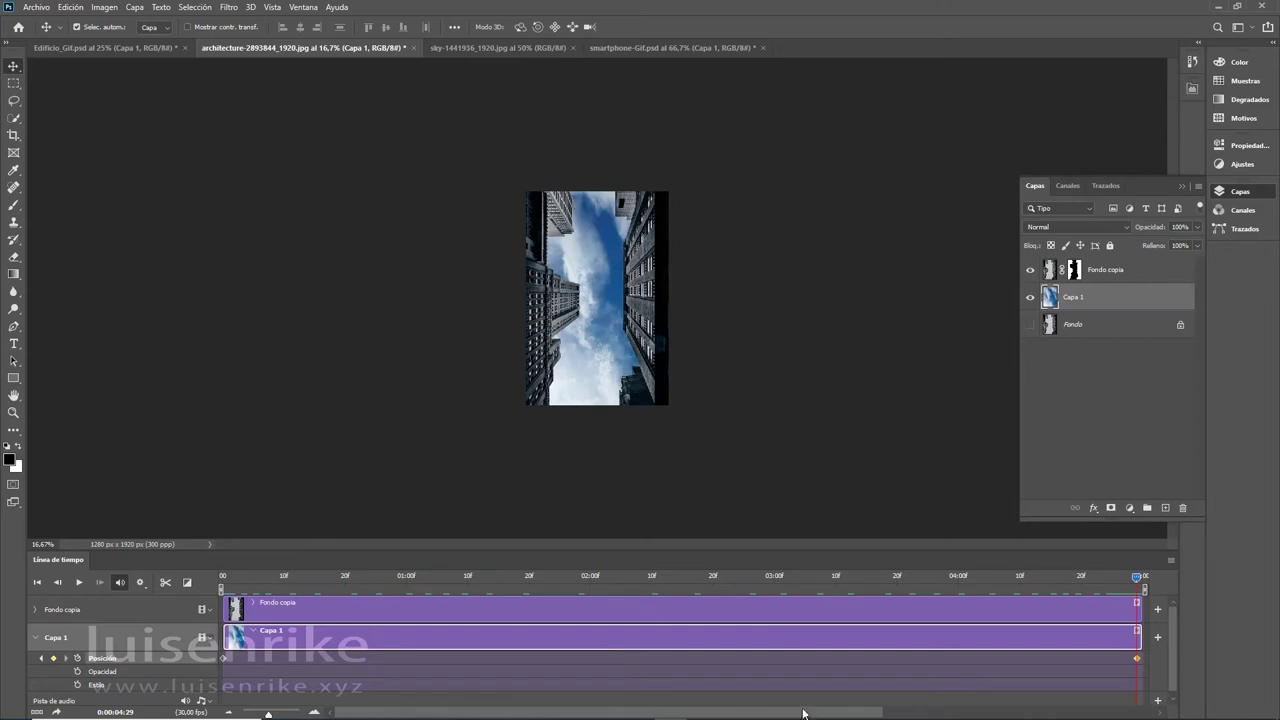
click(223, 658)
click(1140, 658)
drag(1141, 657, 1138, 657)
drag(596, 300, 593, 167)
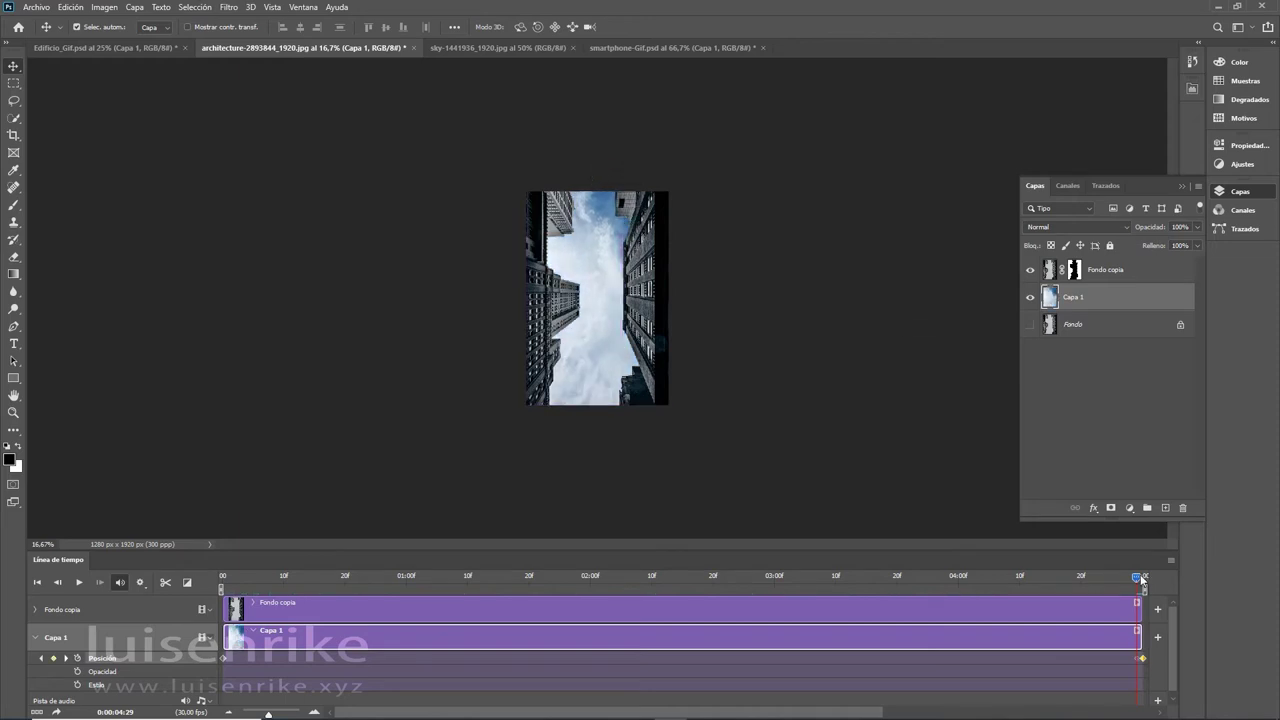
Step: Return the playhead to the first frame and play the moving-clouds animation
drag(1135, 578, 228, 604)
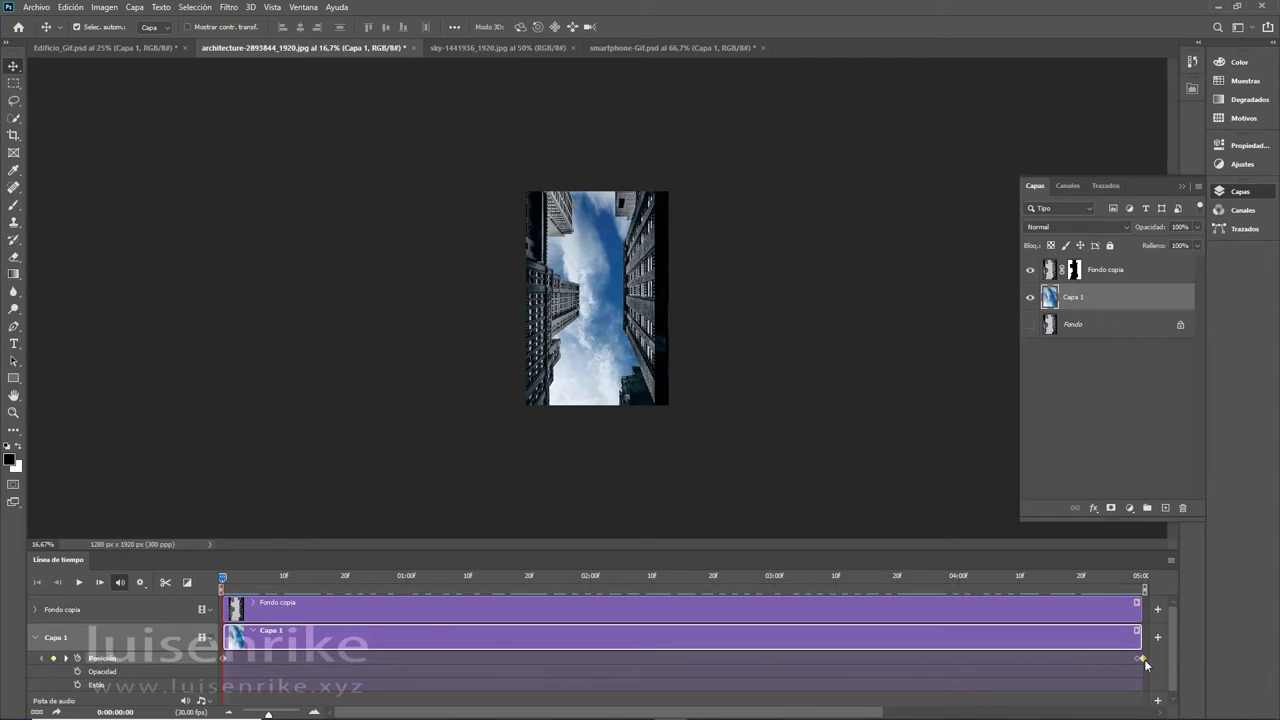
click(222, 660)
click(78, 586)
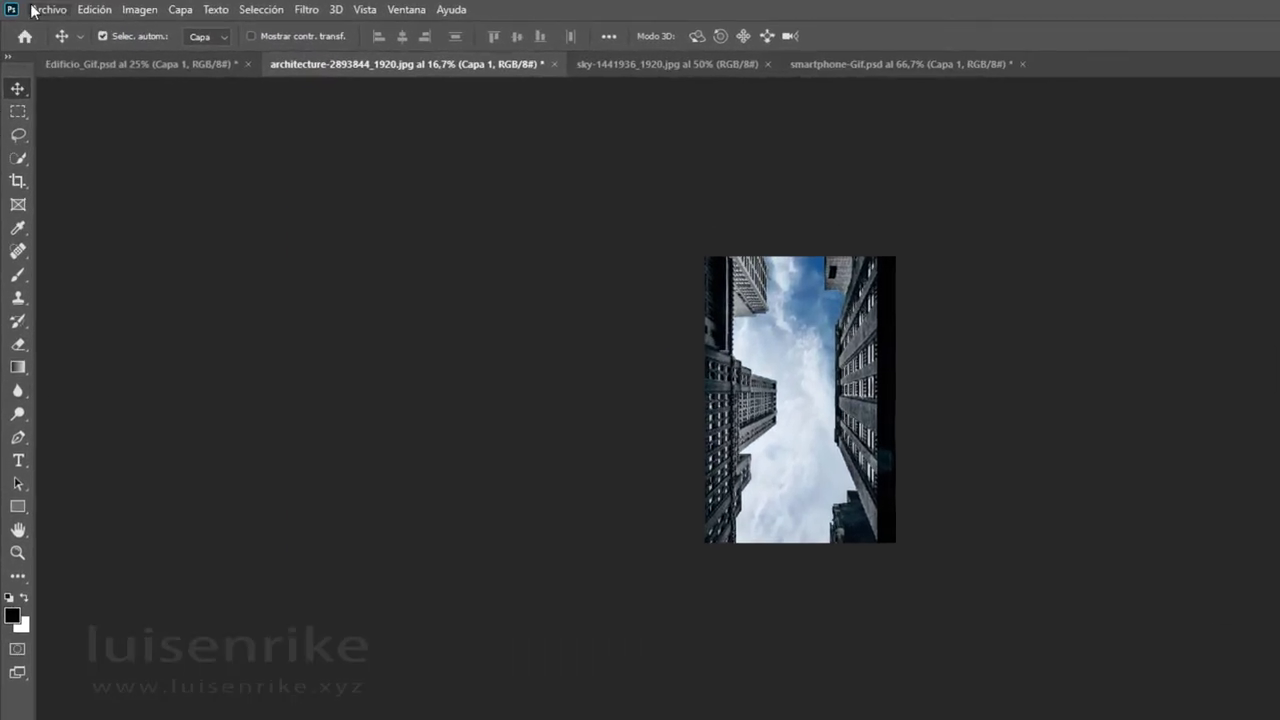
Step: Save a GIF copy named architecture-2893844_1920 in the Gif_Video folder, with the forced colours set to Web
click(34, 10)
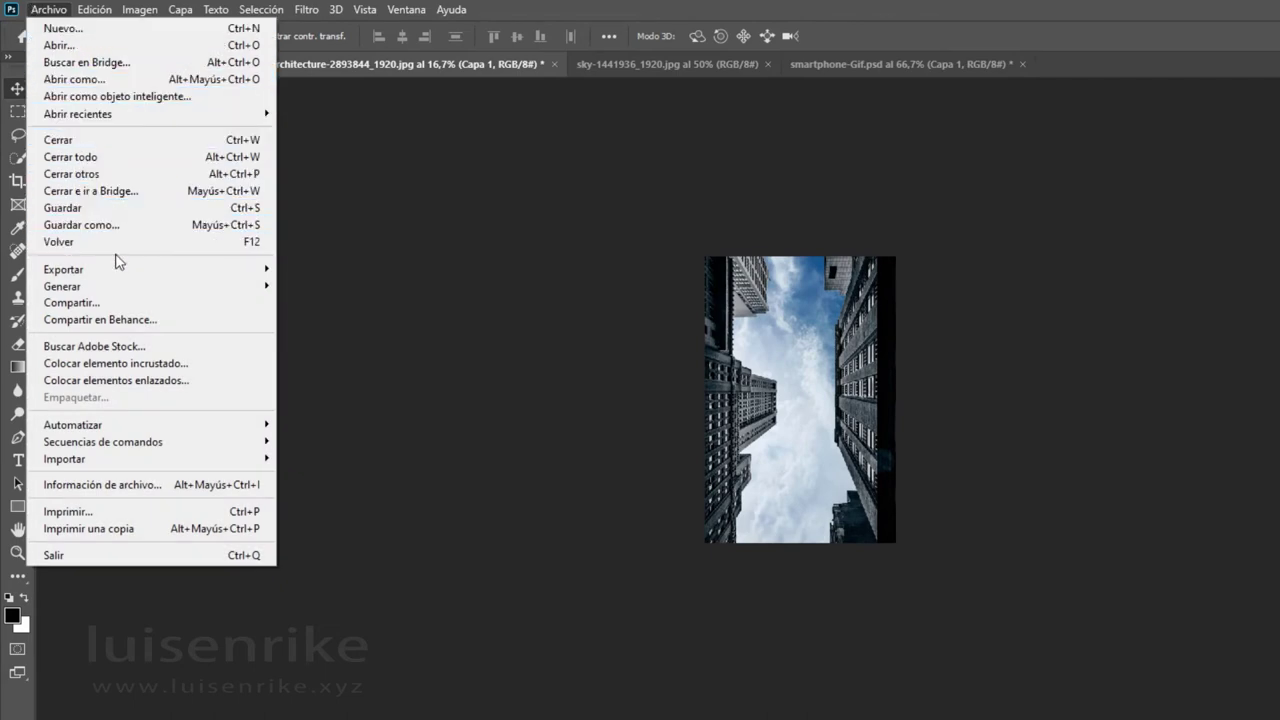
click(106, 225)
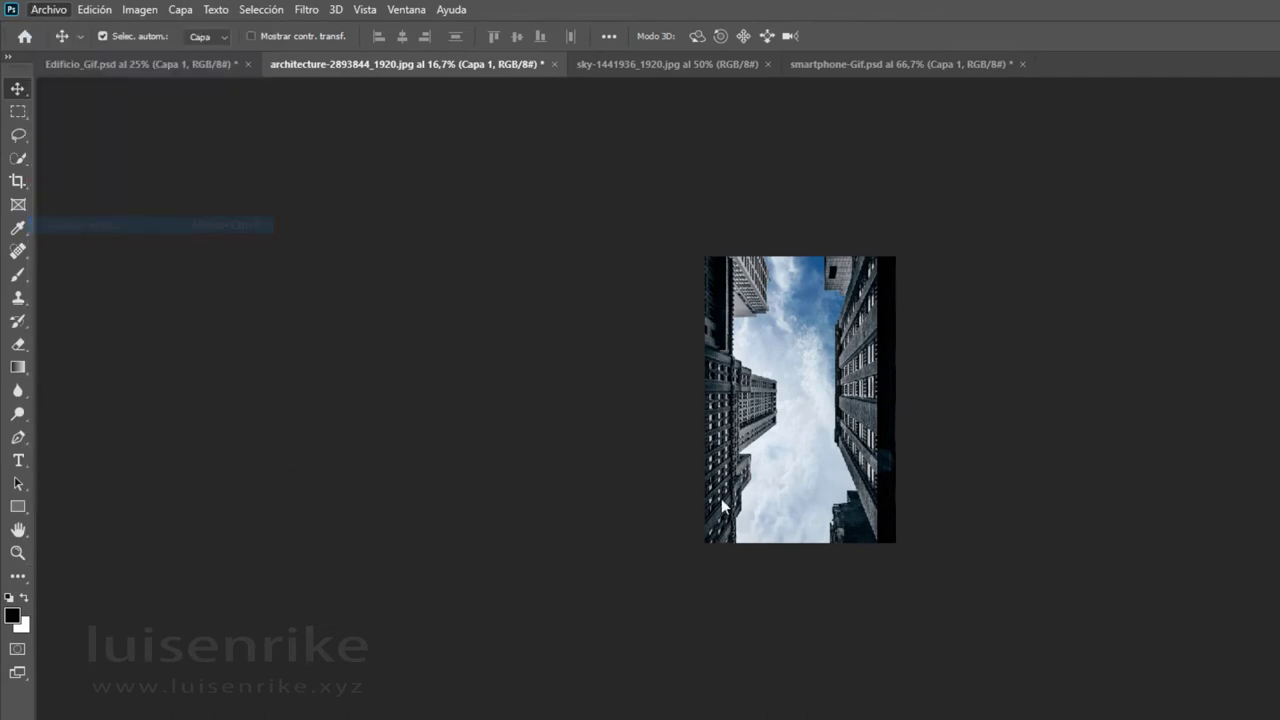
click(316, 416)
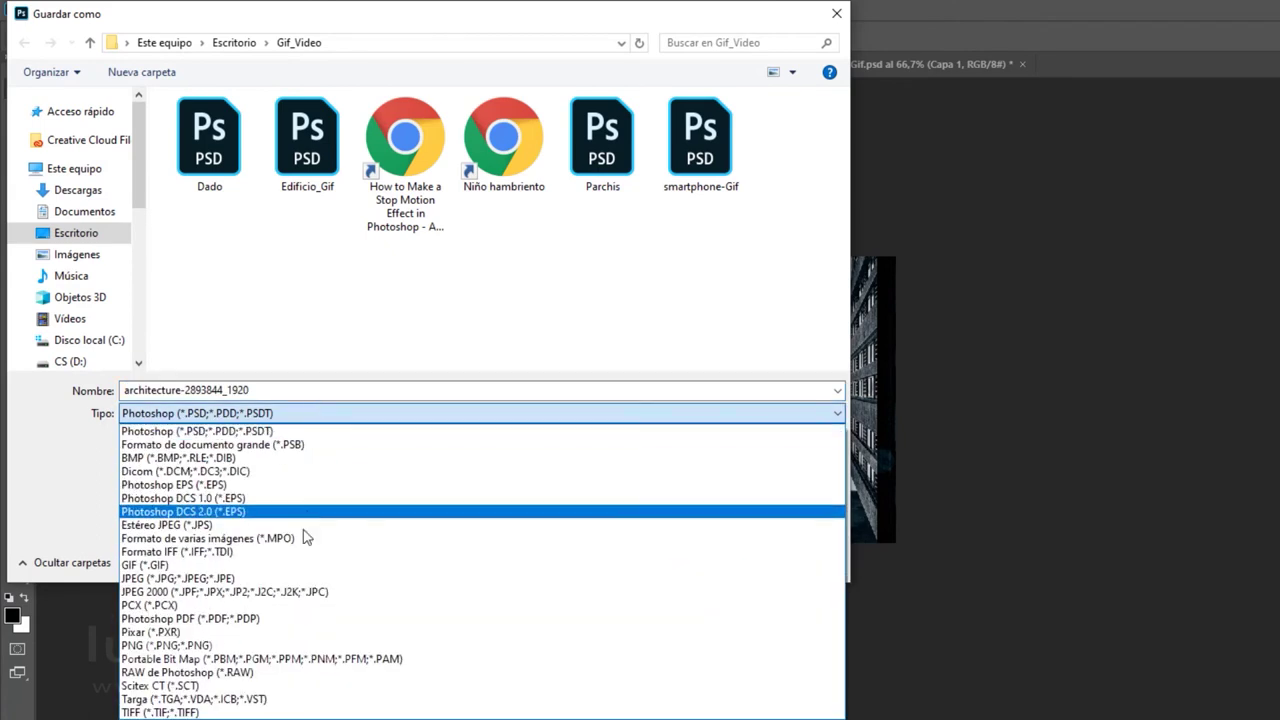
click(313, 566)
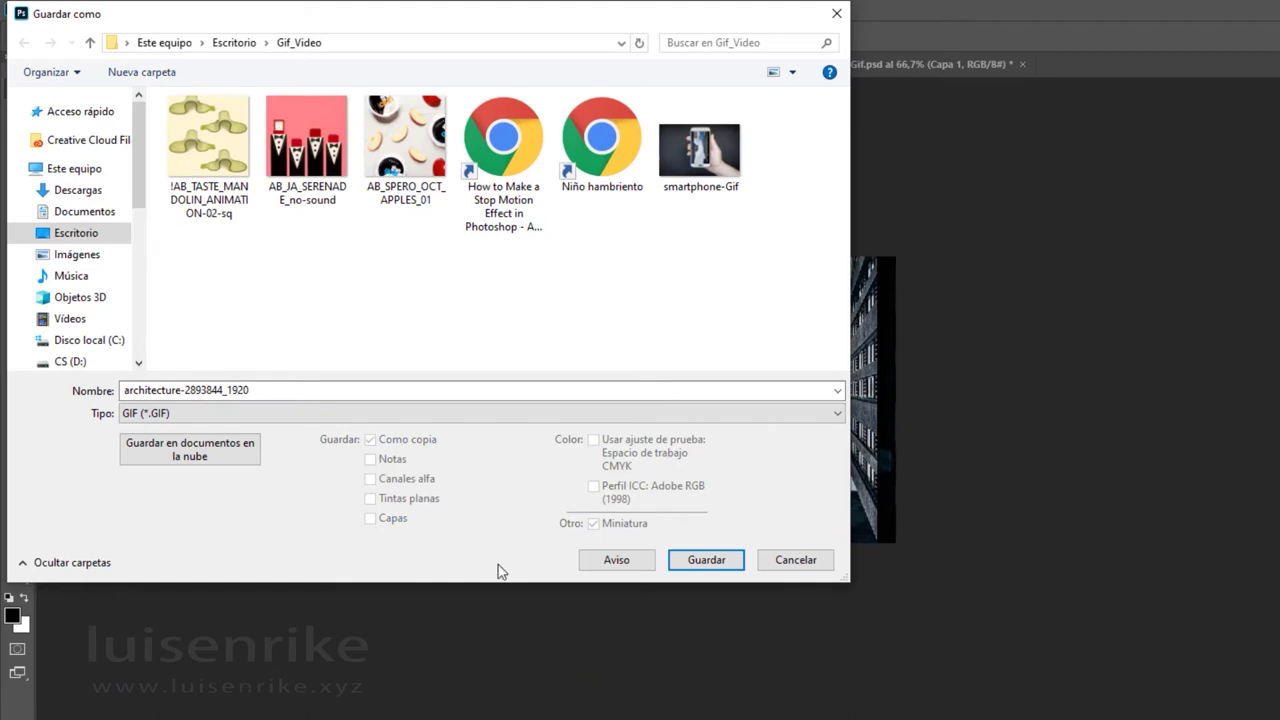
click(706, 560)
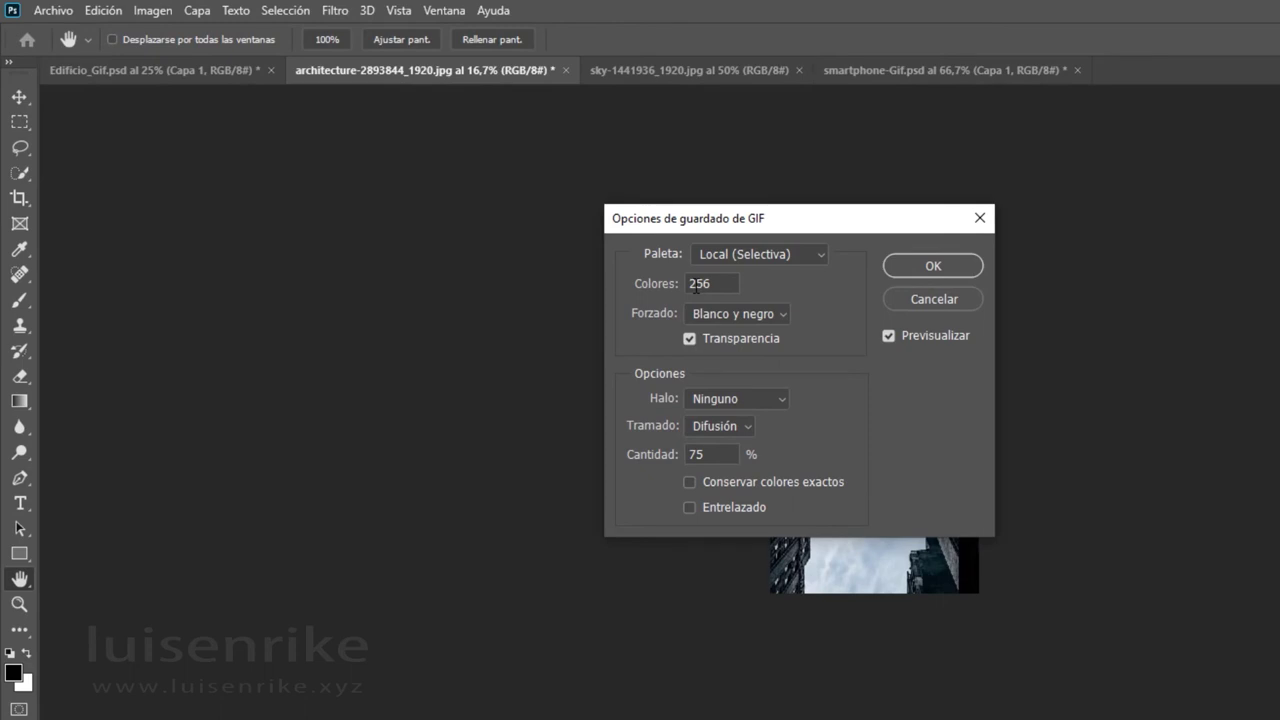
click(782, 315)
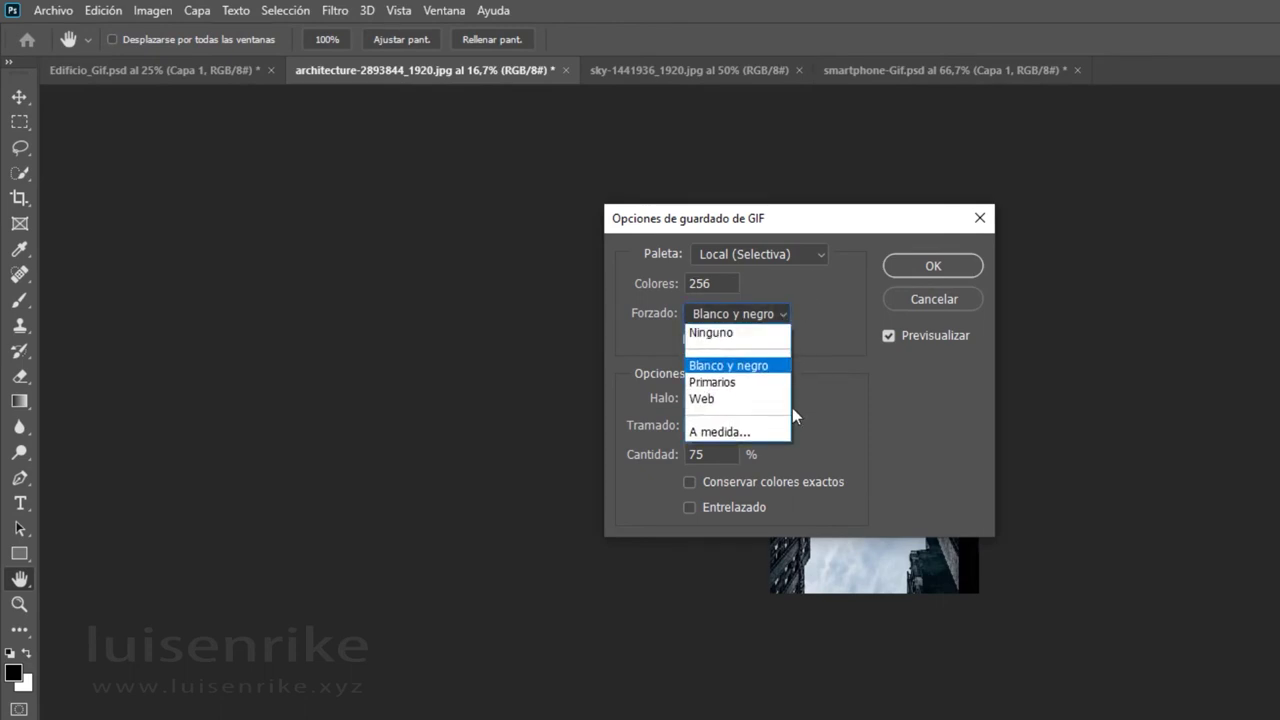
click(729, 400)
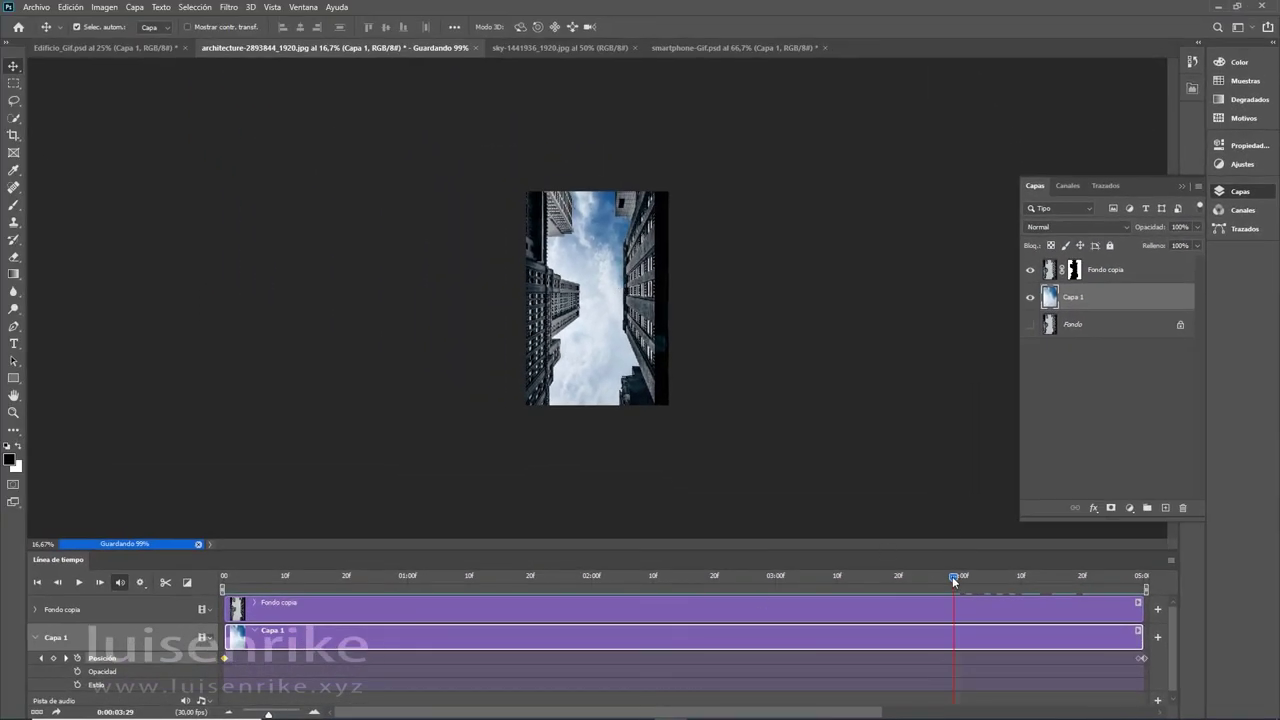
Step: Rewind the architecture timeline to 0:00:00:00, preview the cloud movement and stop playback
drag(952, 576, 166, 603)
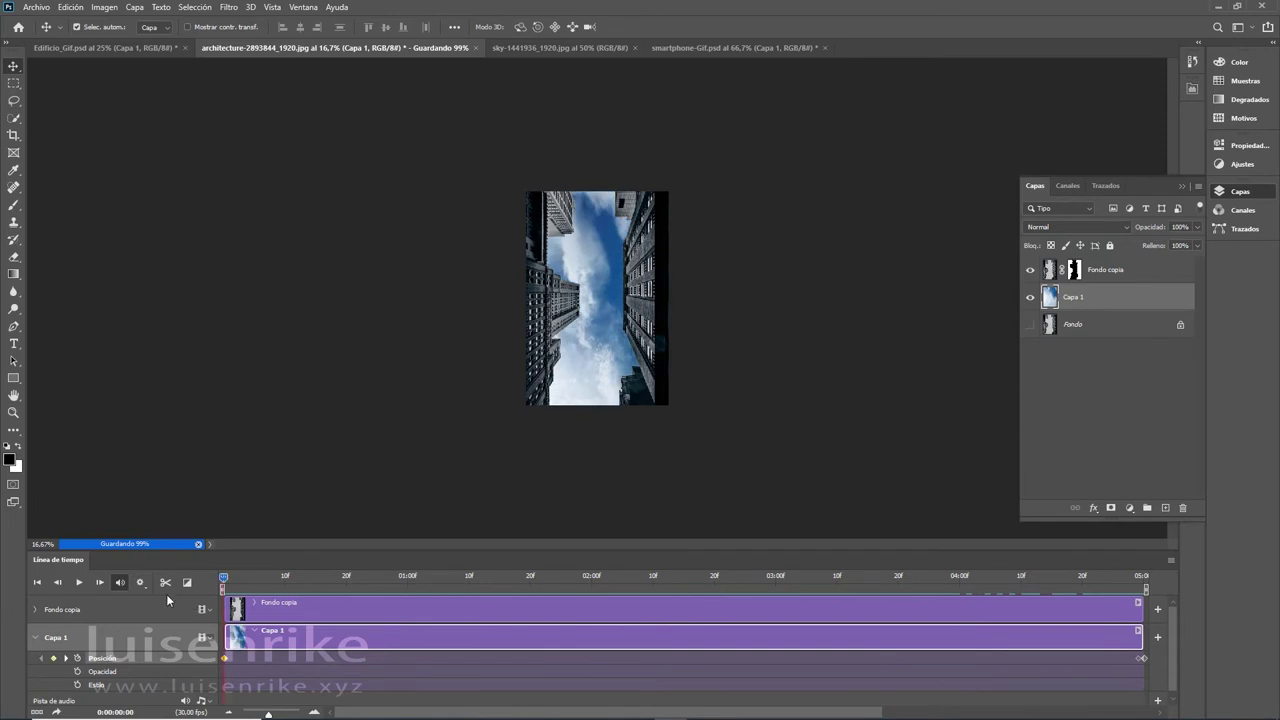
click(84, 584)
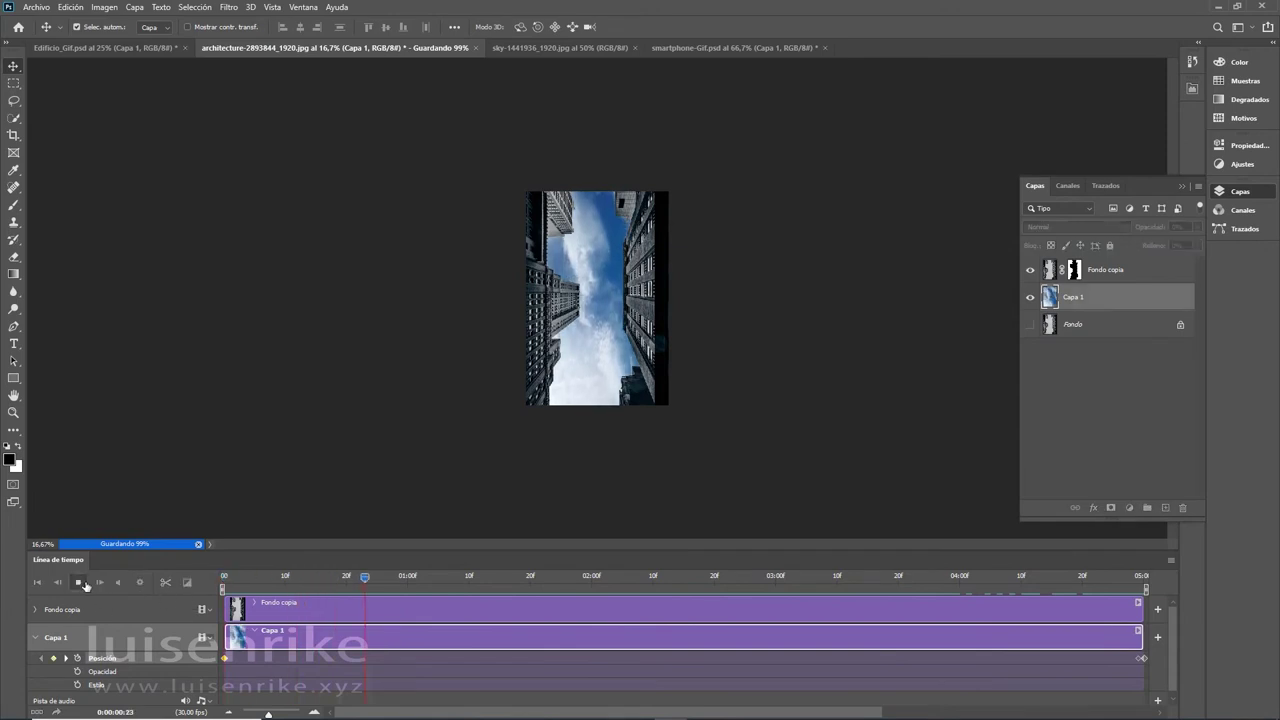
click(80, 583)
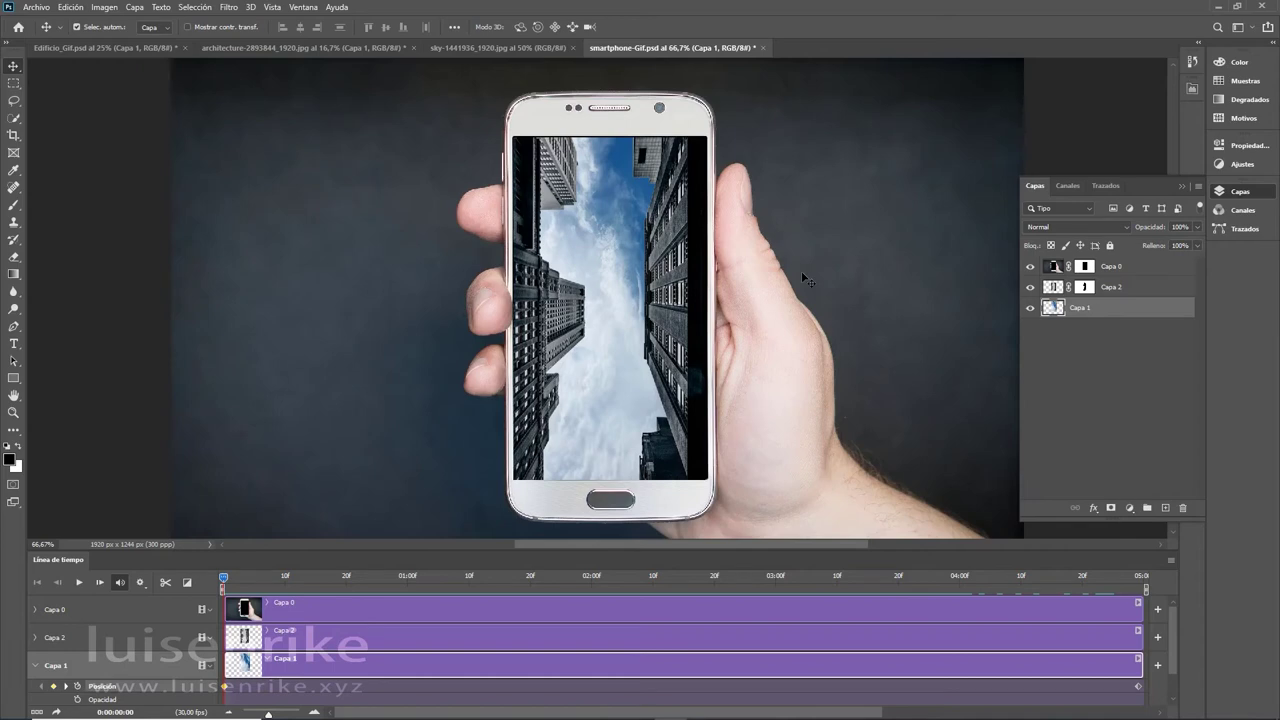
Step: Preview the animation in smartphone-Gif.psd, then hide and show Capa 2 and Capa 1 to examine the layer stack
click(76, 583)
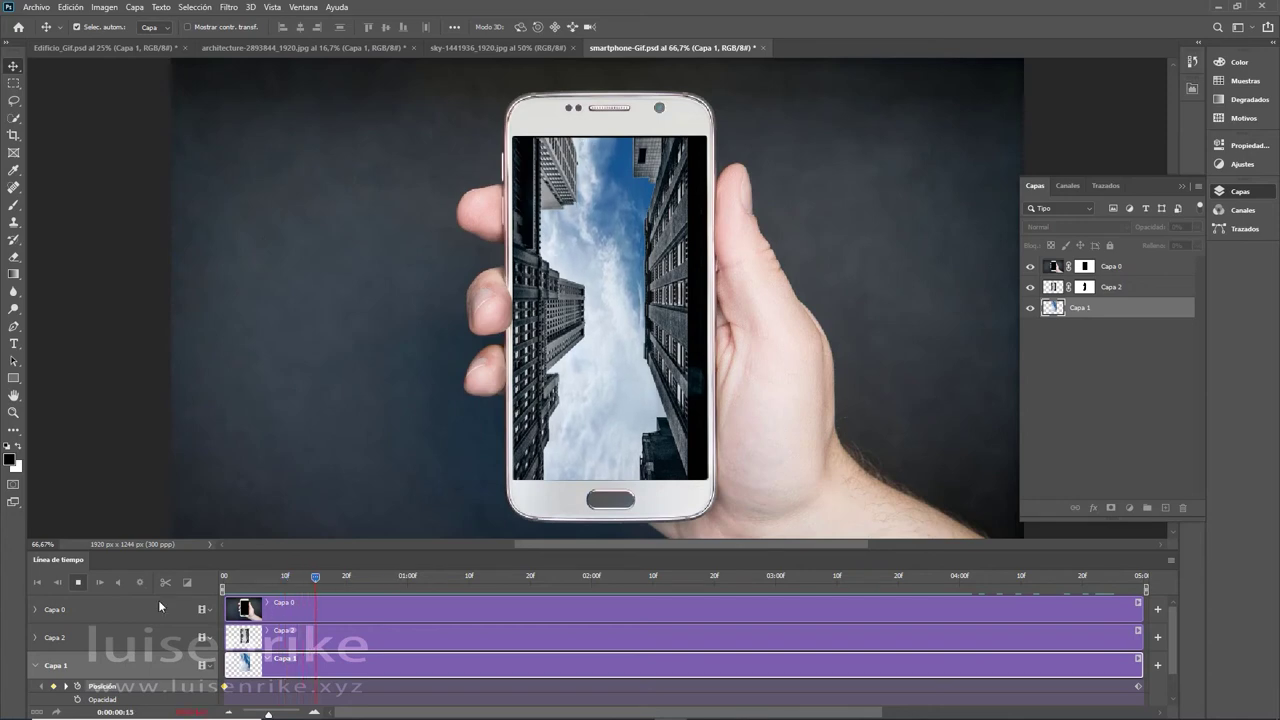
click(78, 582)
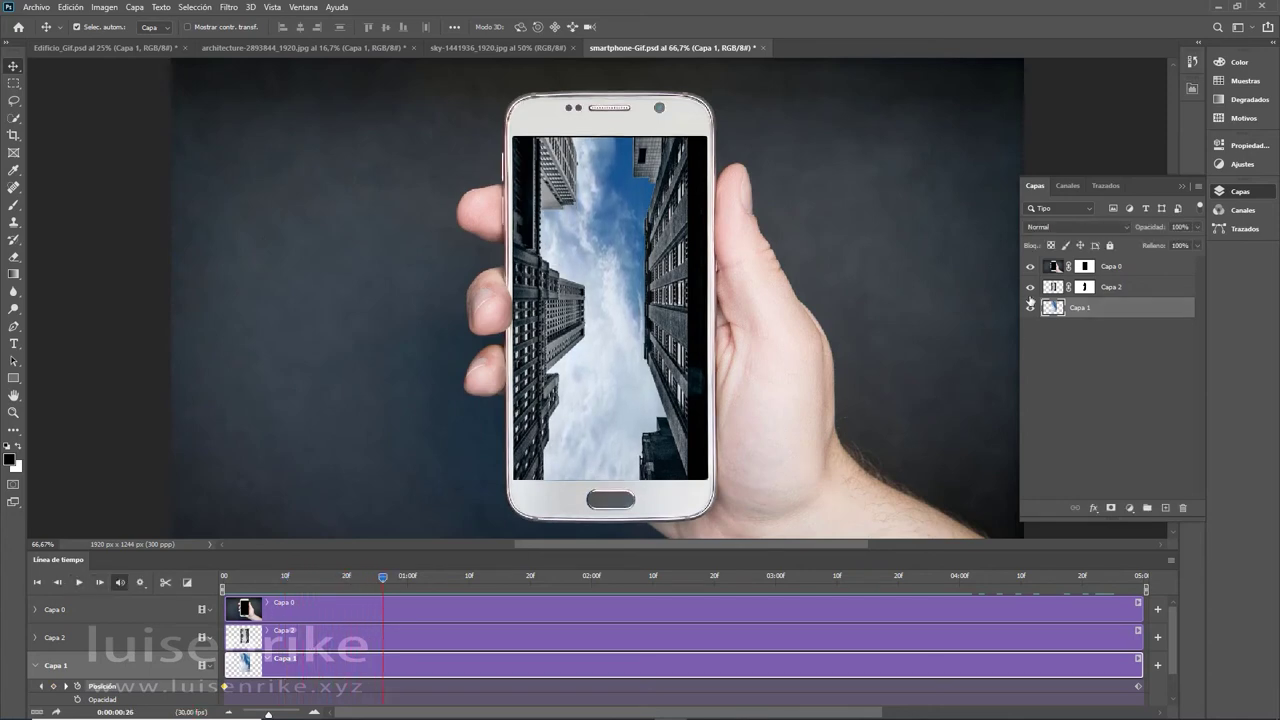
click(1030, 287)
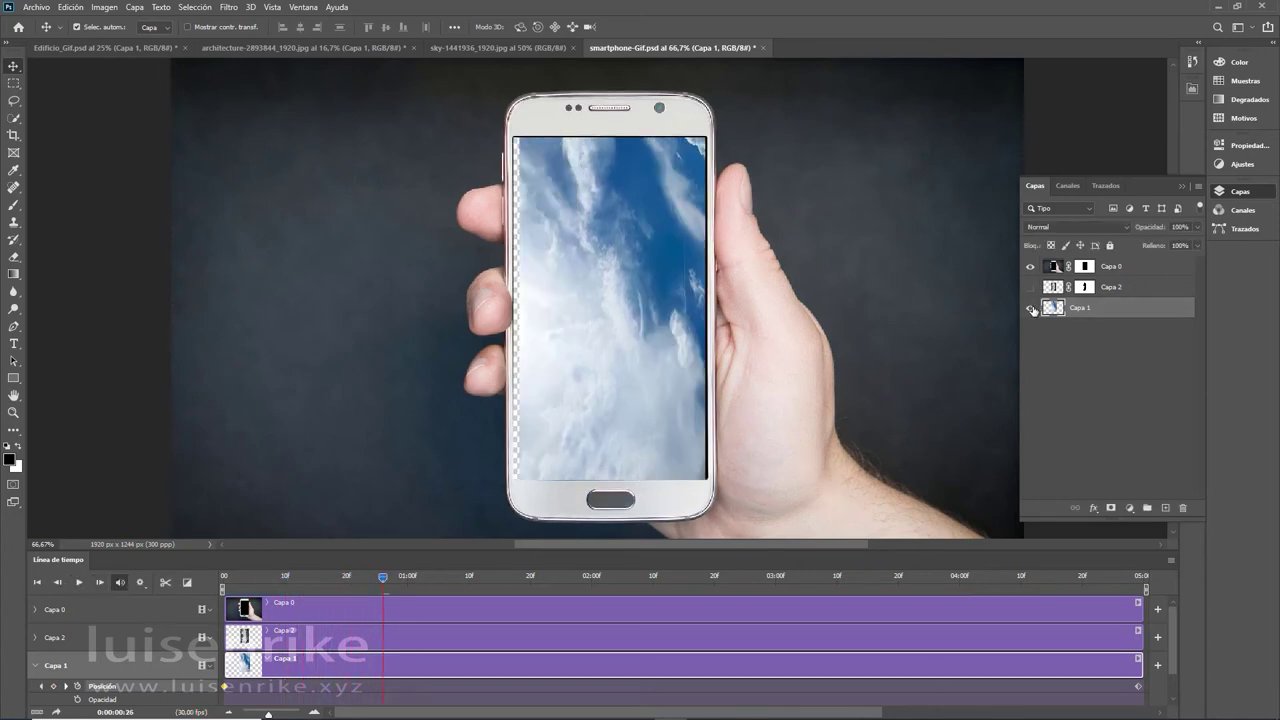
click(1030, 307)
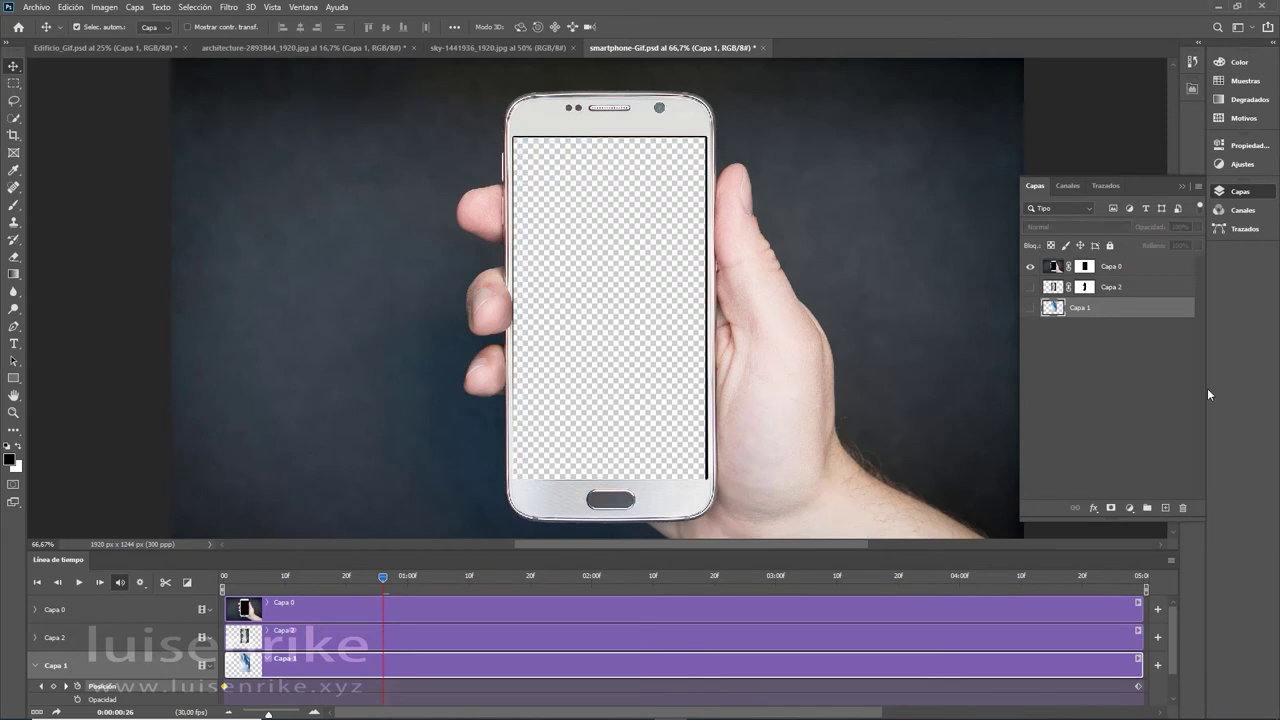
click(1127, 268)
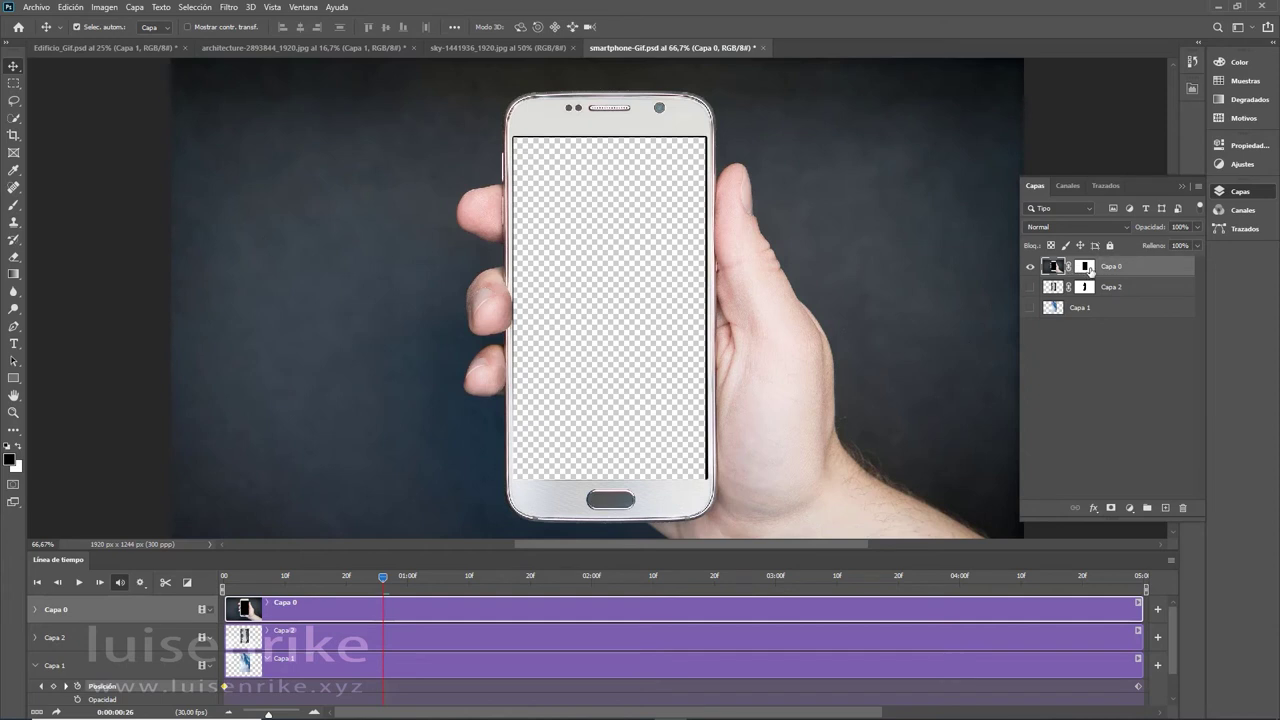
click(1031, 287)
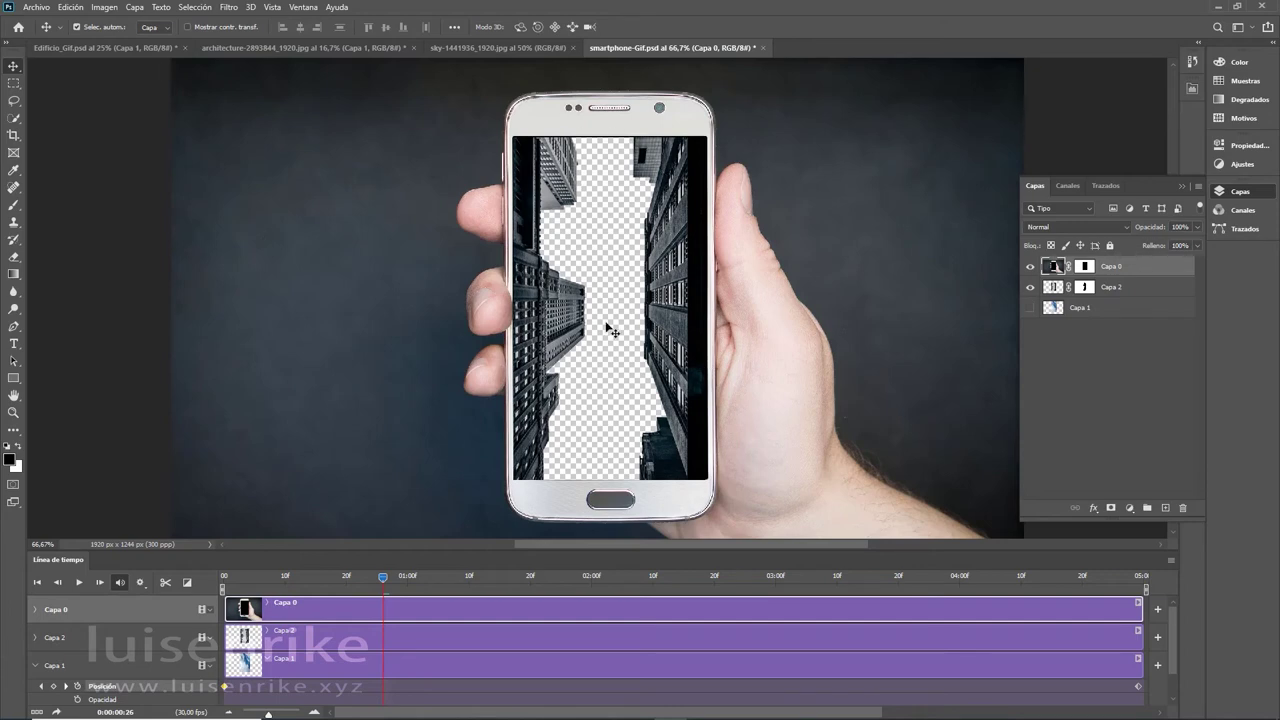
click(1031, 307)
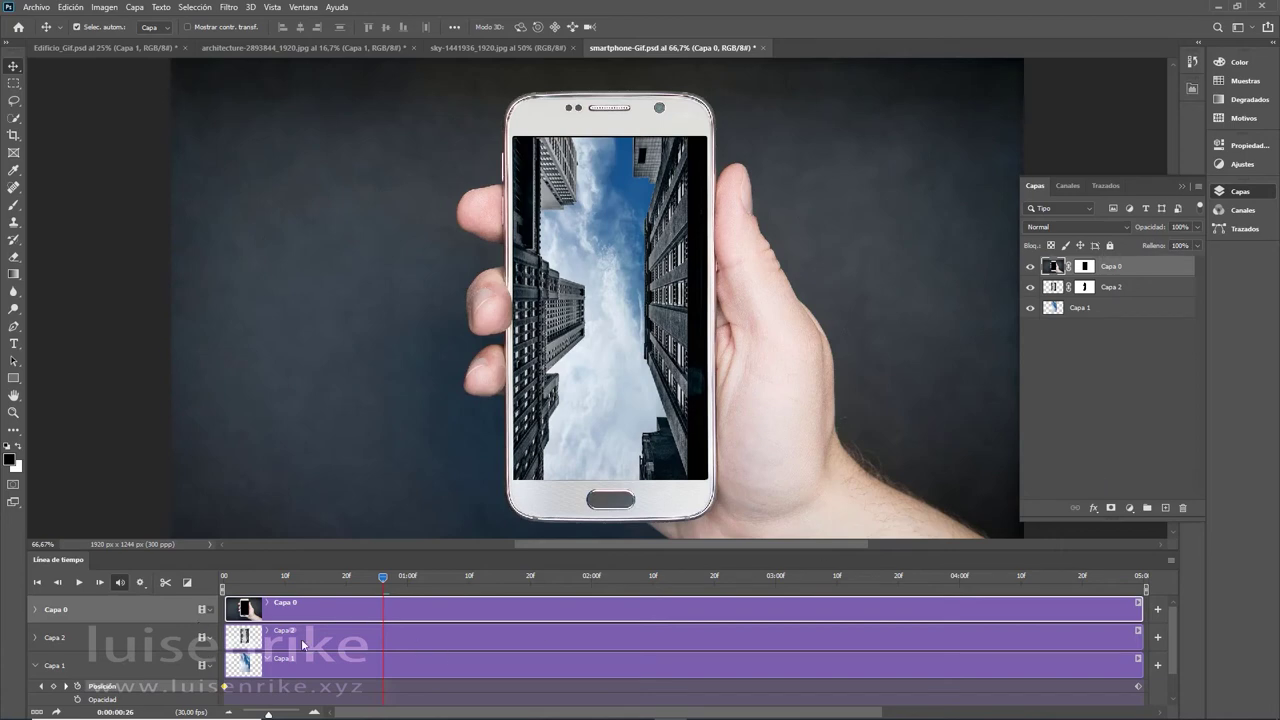
Step: Enlarge the timeline panel and scrub the phone animation back to 0:00:00:05
scroll(305, 630, down, 1)
drag(330, 550, 340, 461)
drag(381, 490, 256, 490)
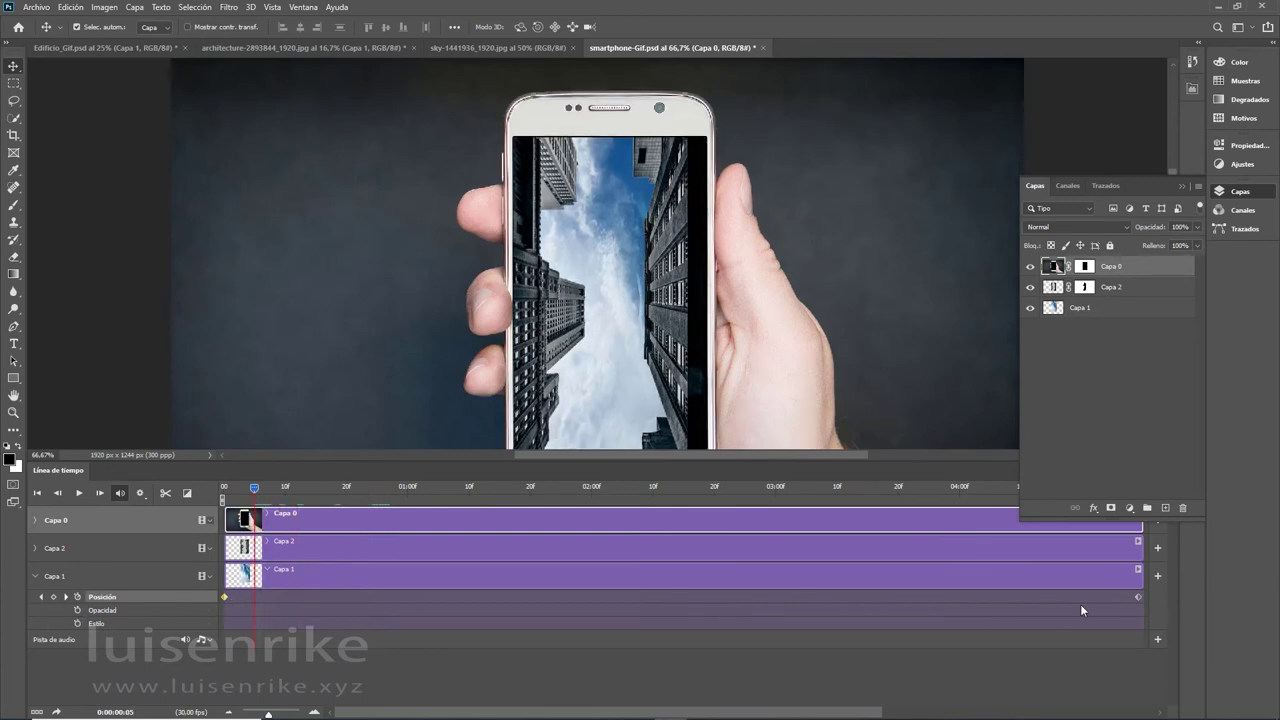
Step: Expand the Capa 2 and Capa 0 tracks to examine their properties for keyframes, then collapse them
click(33, 549)
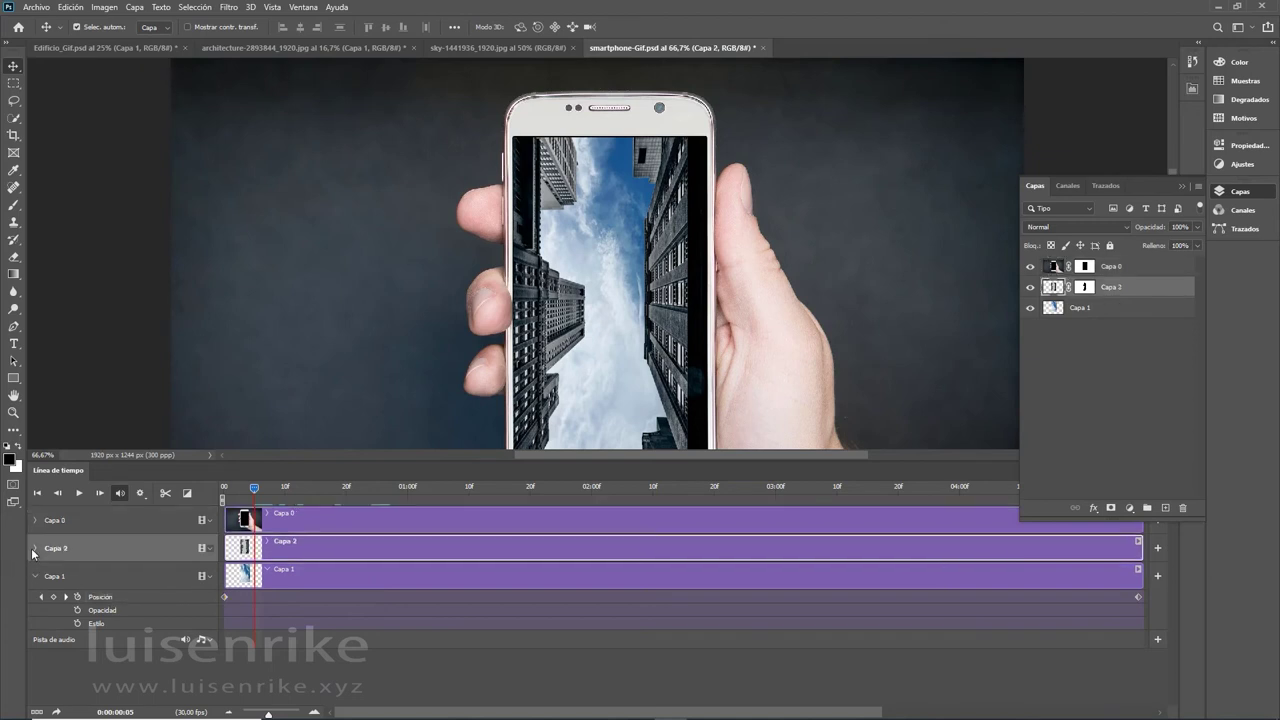
click(35, 548)
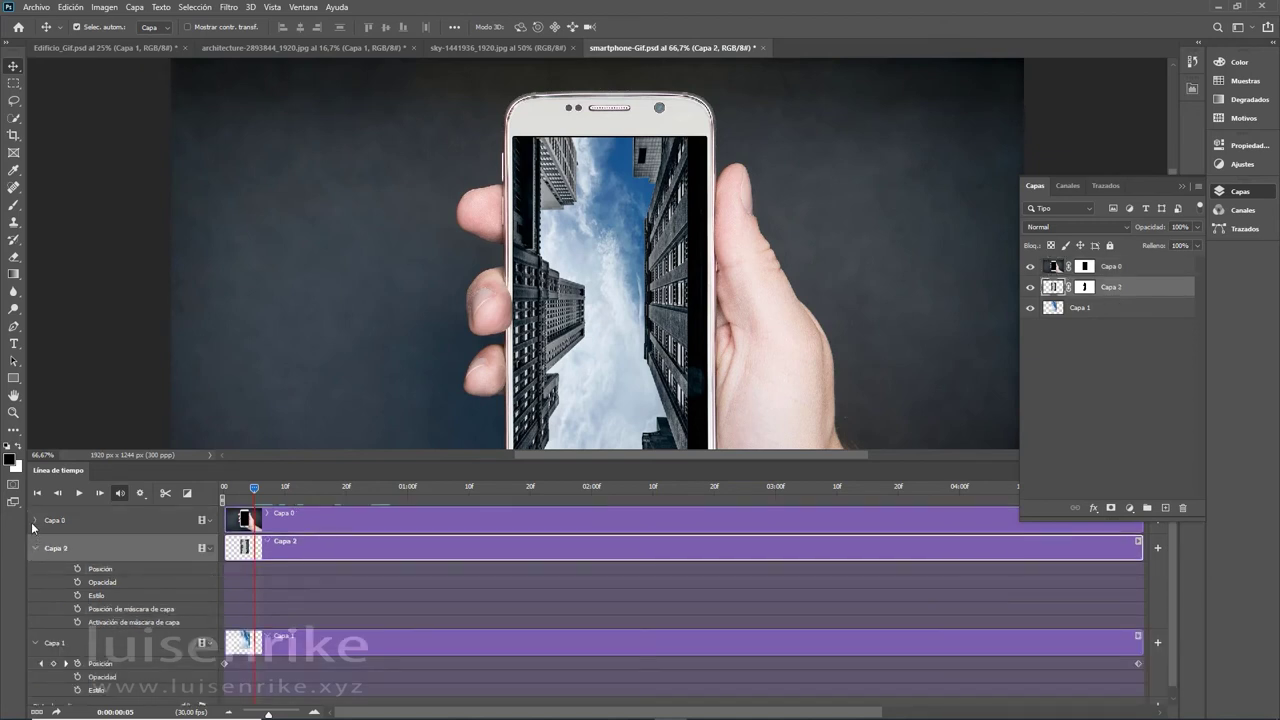
click(32, 524)
click(34, 521)
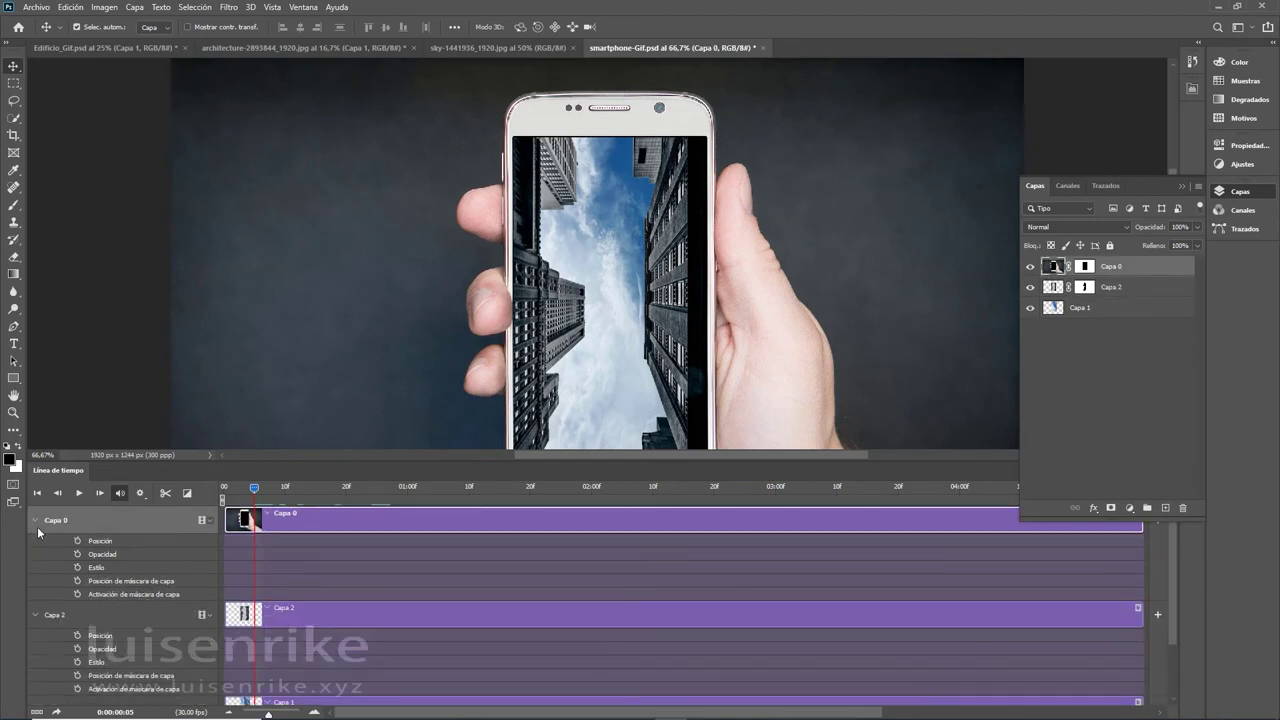
click(36, 521)
click(46, 548)
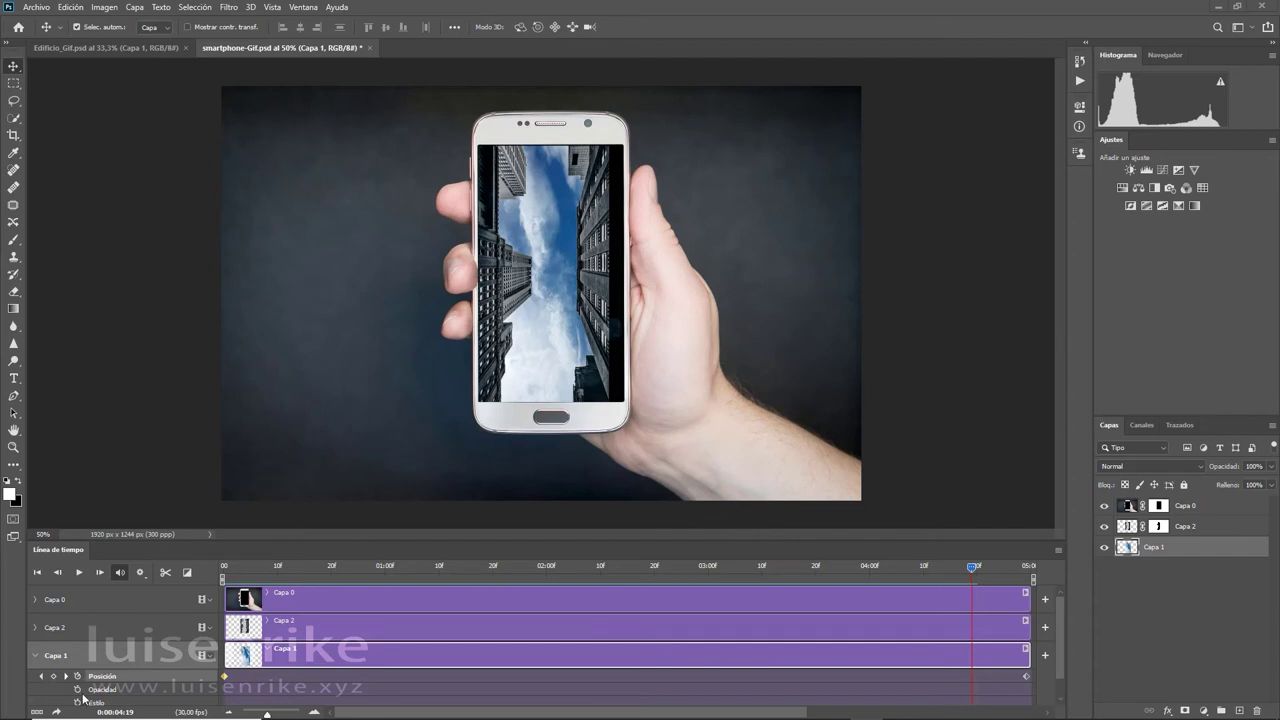
Step: Collapse the Capa 1 track and add the Airmow_Laust_-_Only_One song from the Edificio folder to the audio track
click(35, 657)
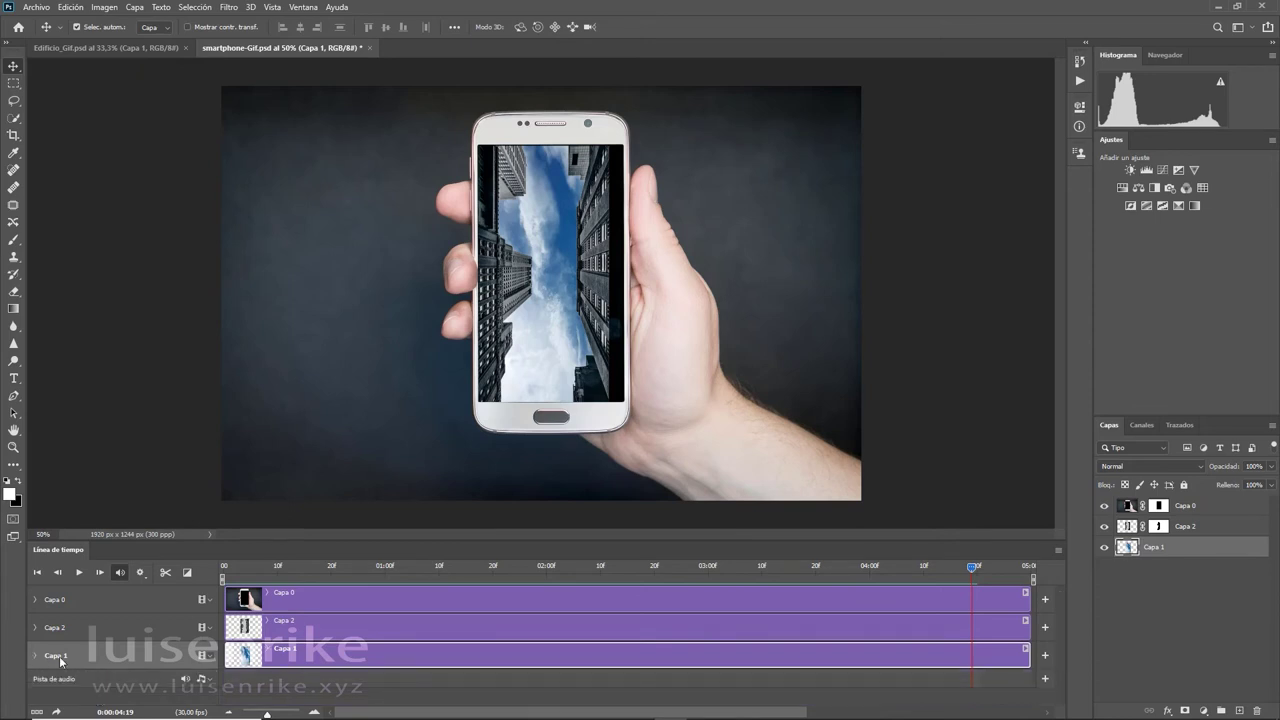
click(206, 680)
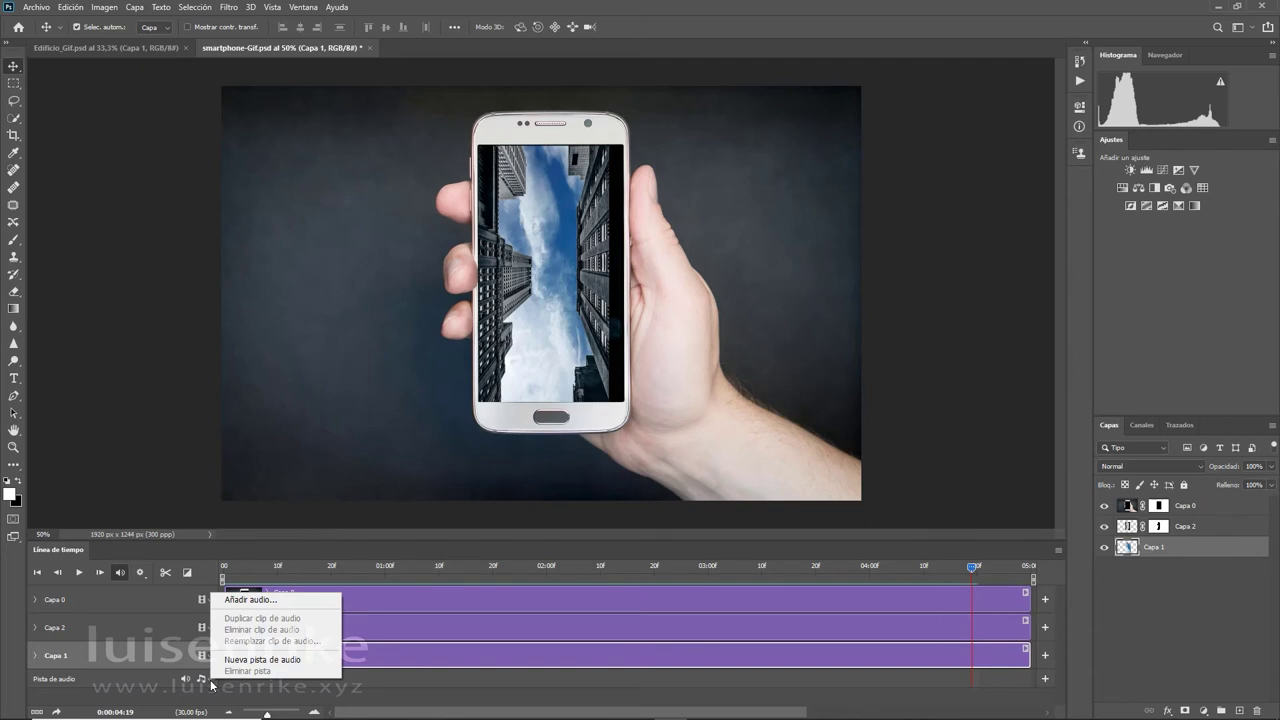
click(241, 601)
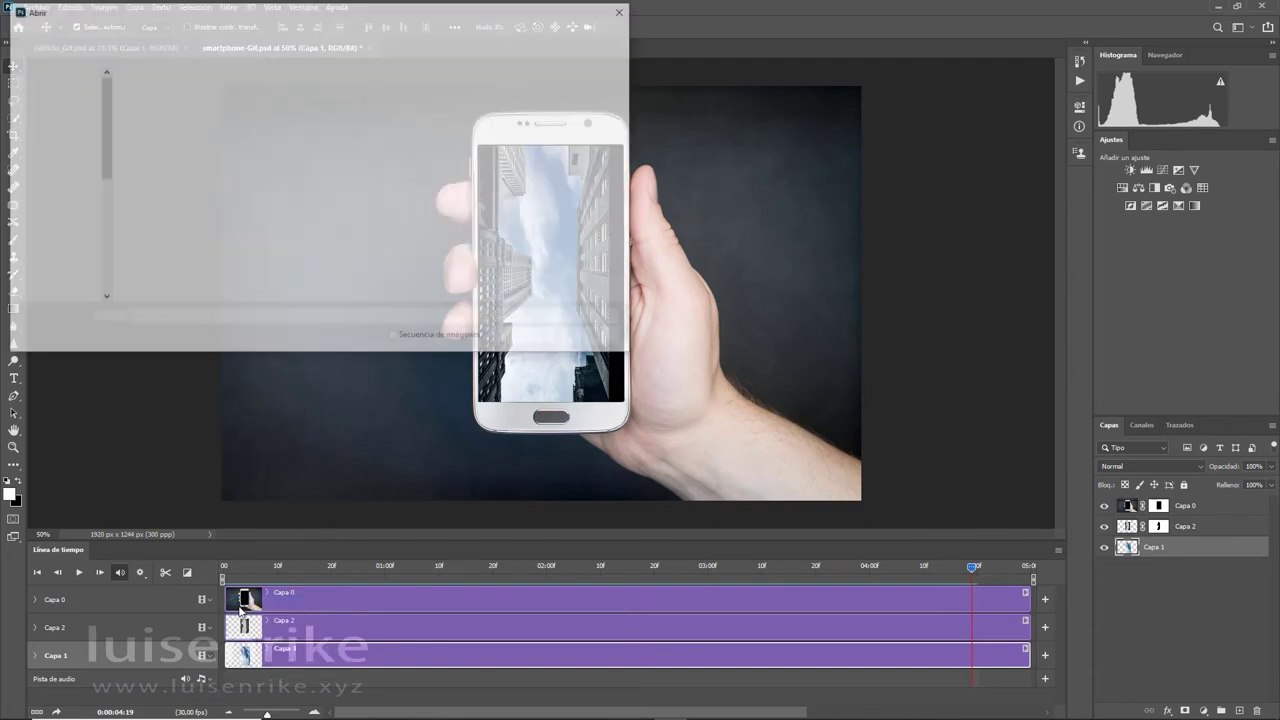
click(162, 145)
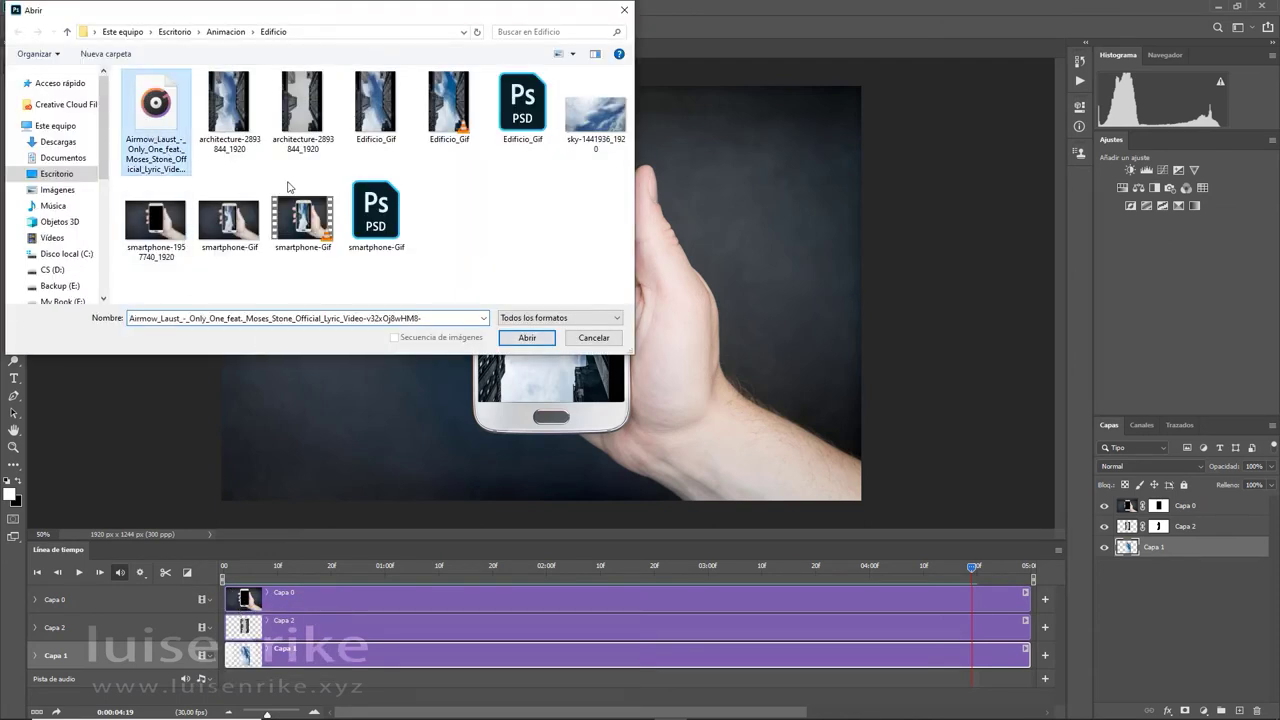
click(541, 340)
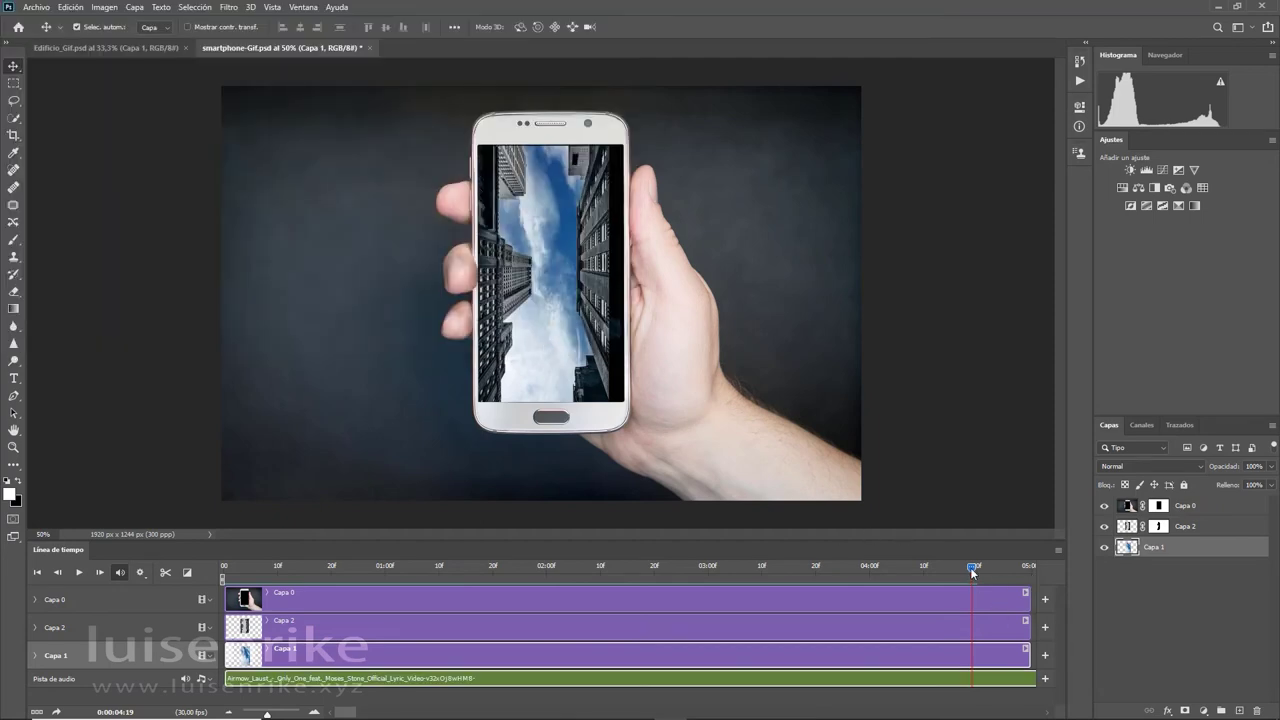
Step: Fit the phone image to the window, rewind the timeline to the start and play the animation with its audio
drag(972, 567, 1022, 570)
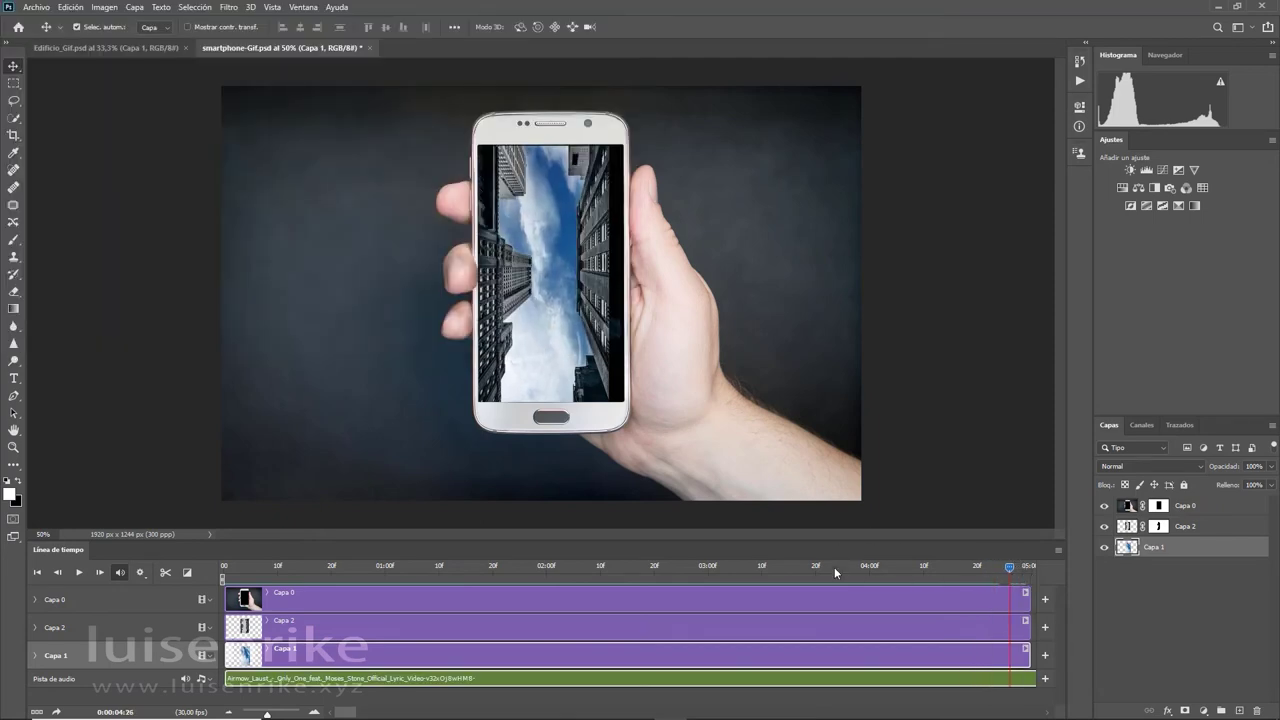
click(784, 567)
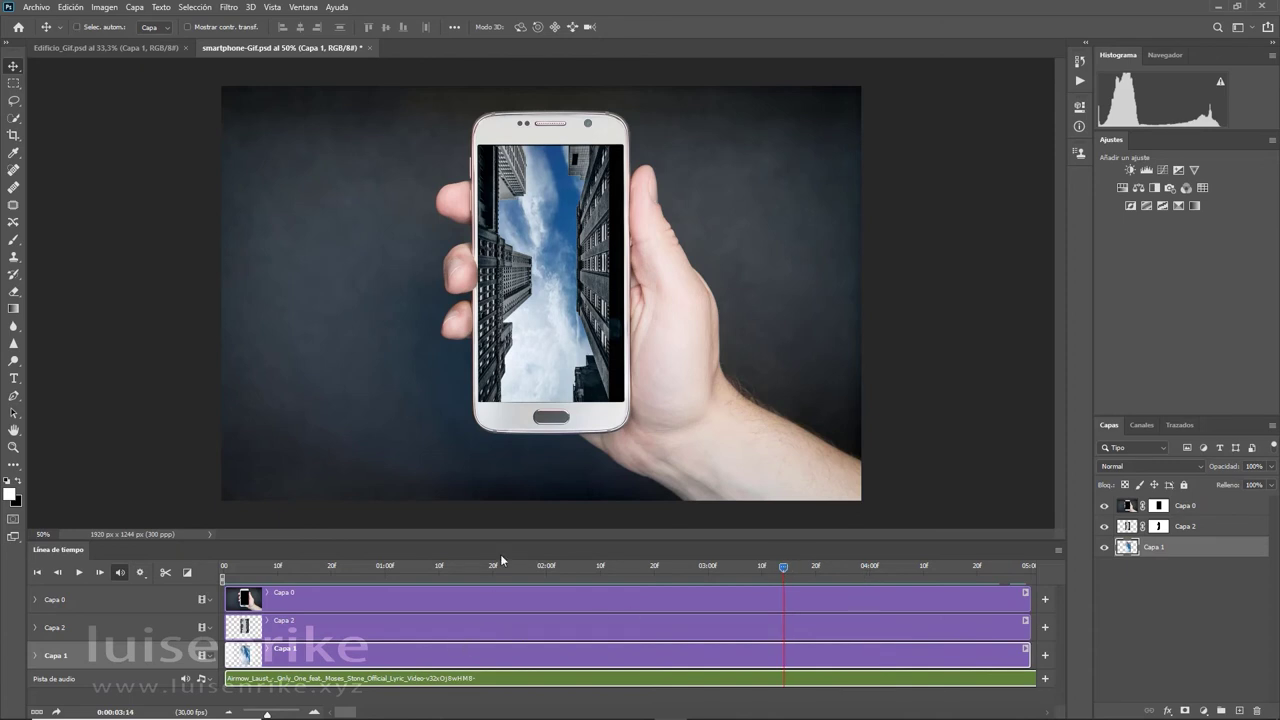
key(ctrl+minus)
key(ctrl+0)
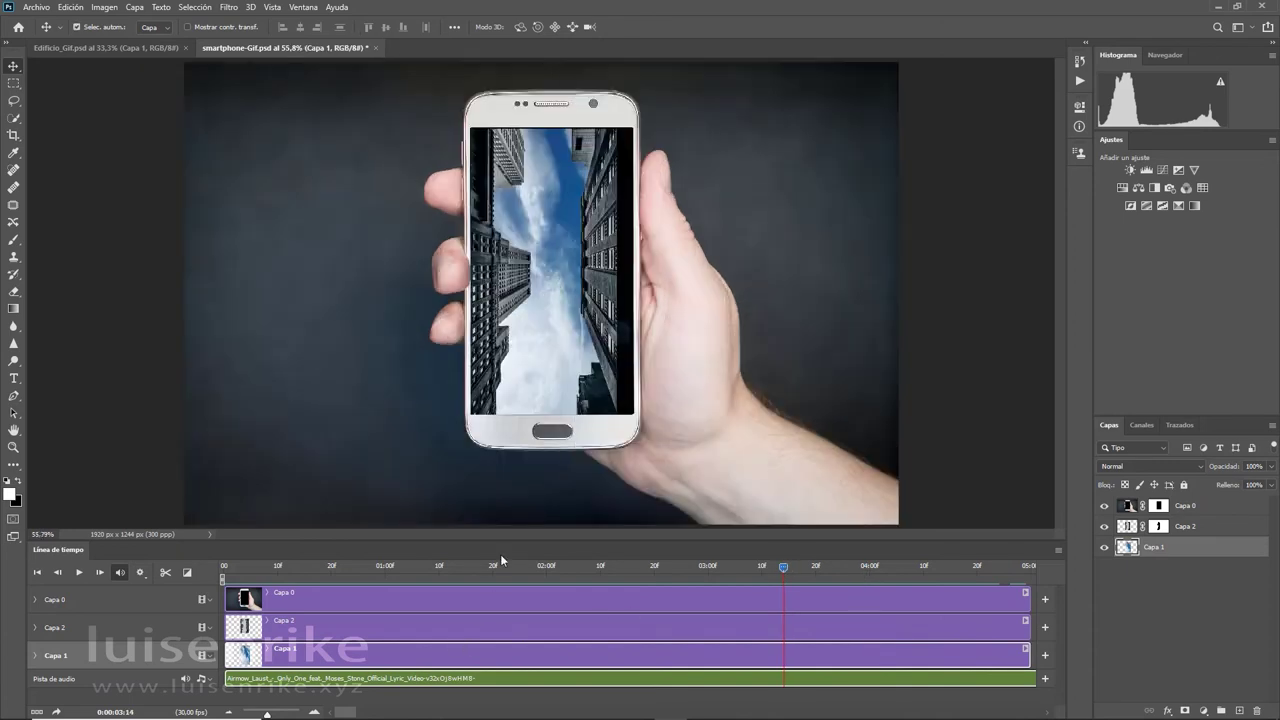
drag(783, 567, 196, 566)
click(78, 572)
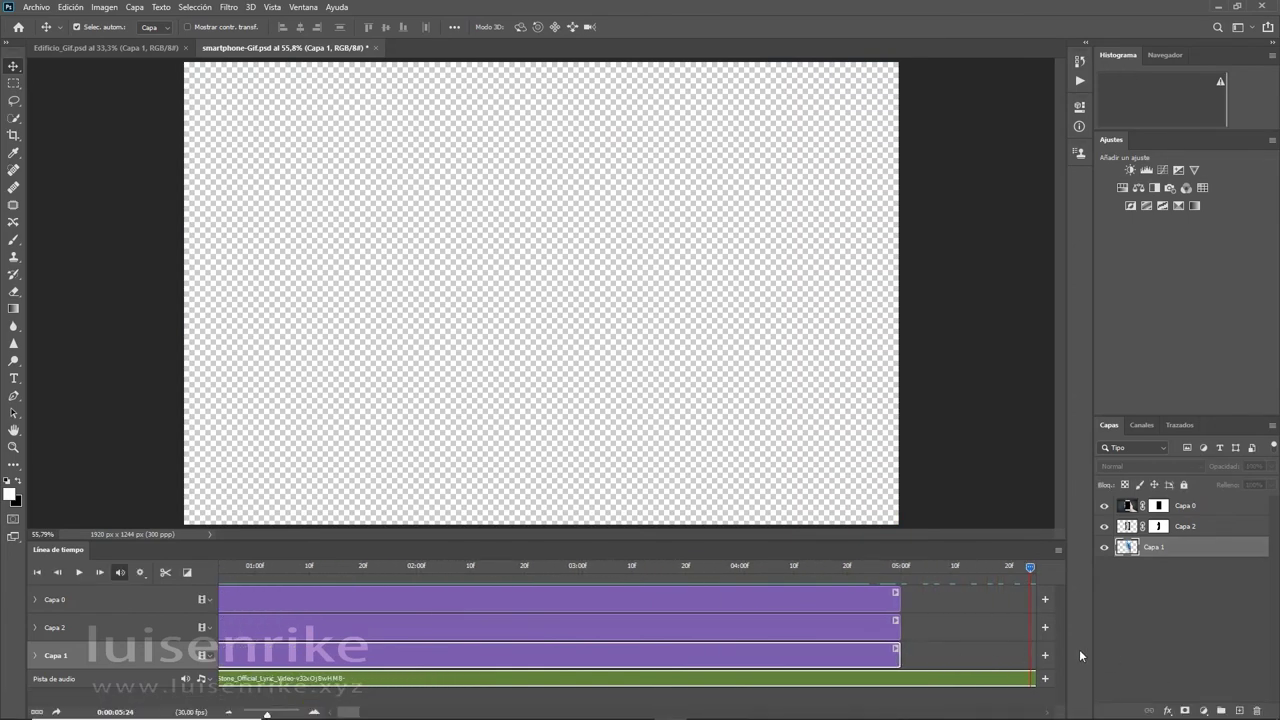
Step: Split the audio clip at 0:00:05:00, where the layer tracks end, and delete the part after the cut
click(932, 683)
drag(1030, 570, 904, 569)
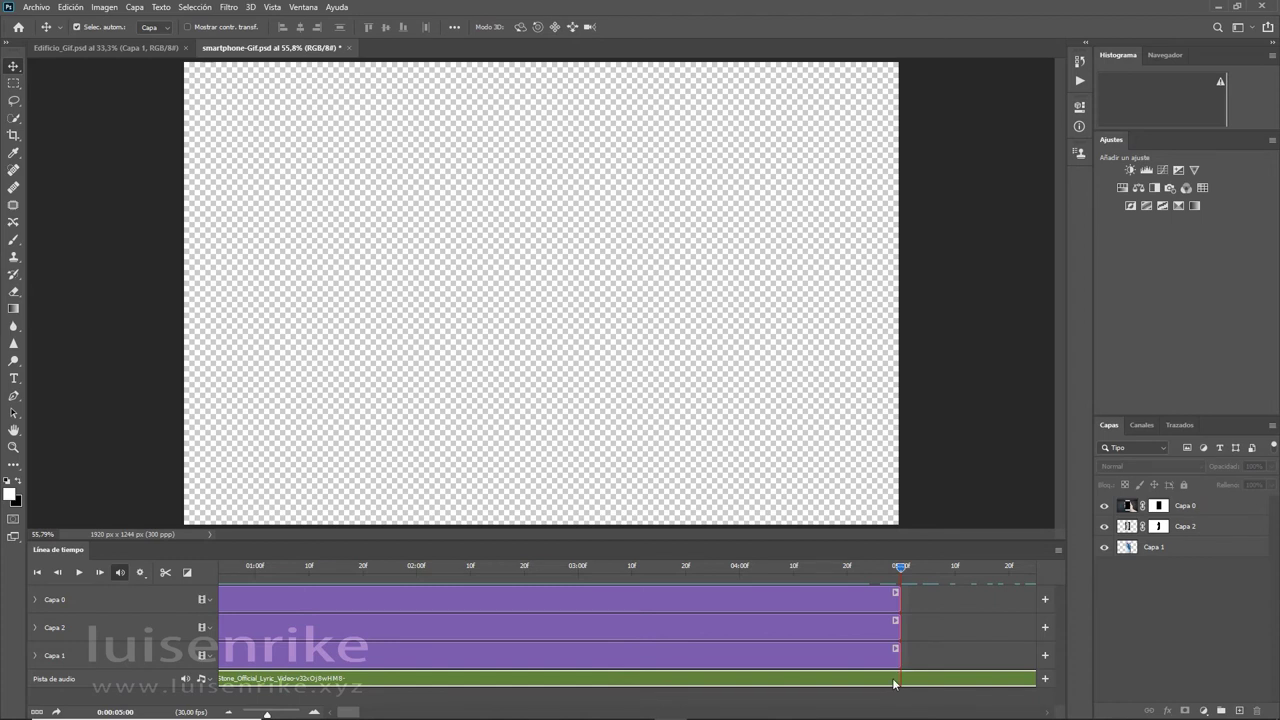
right_click(900, 573)
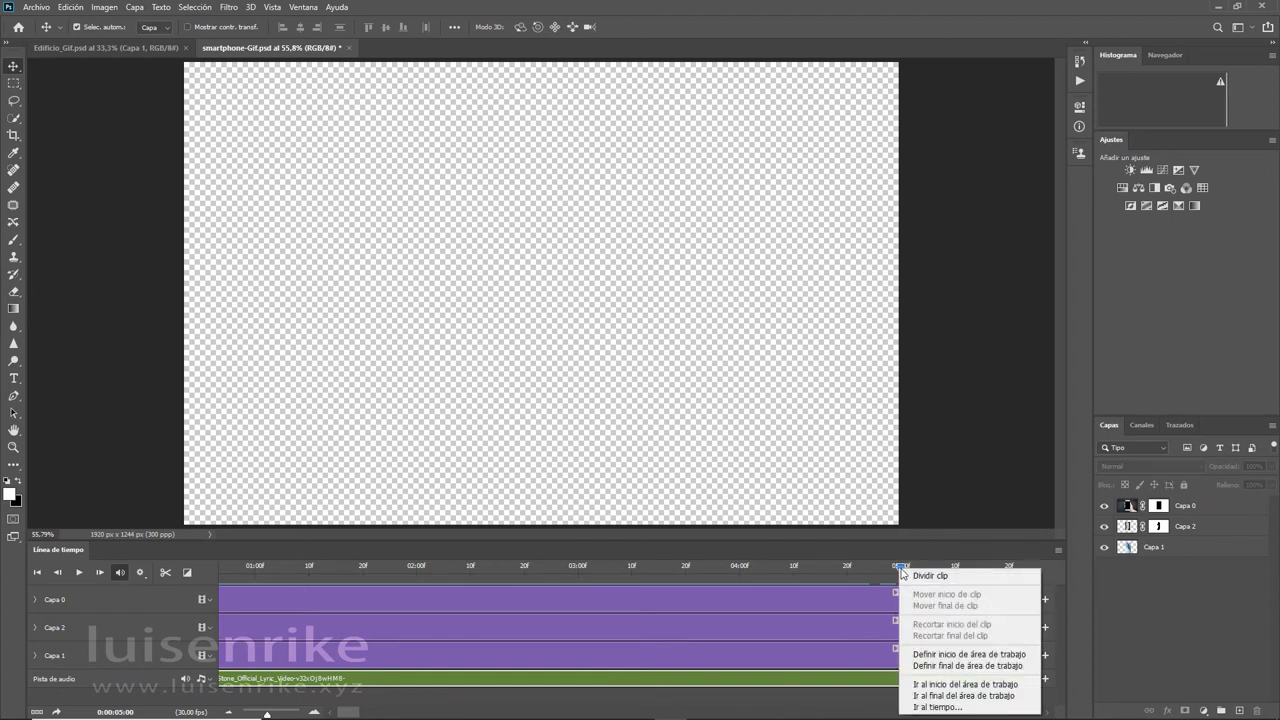
click(902, 569)
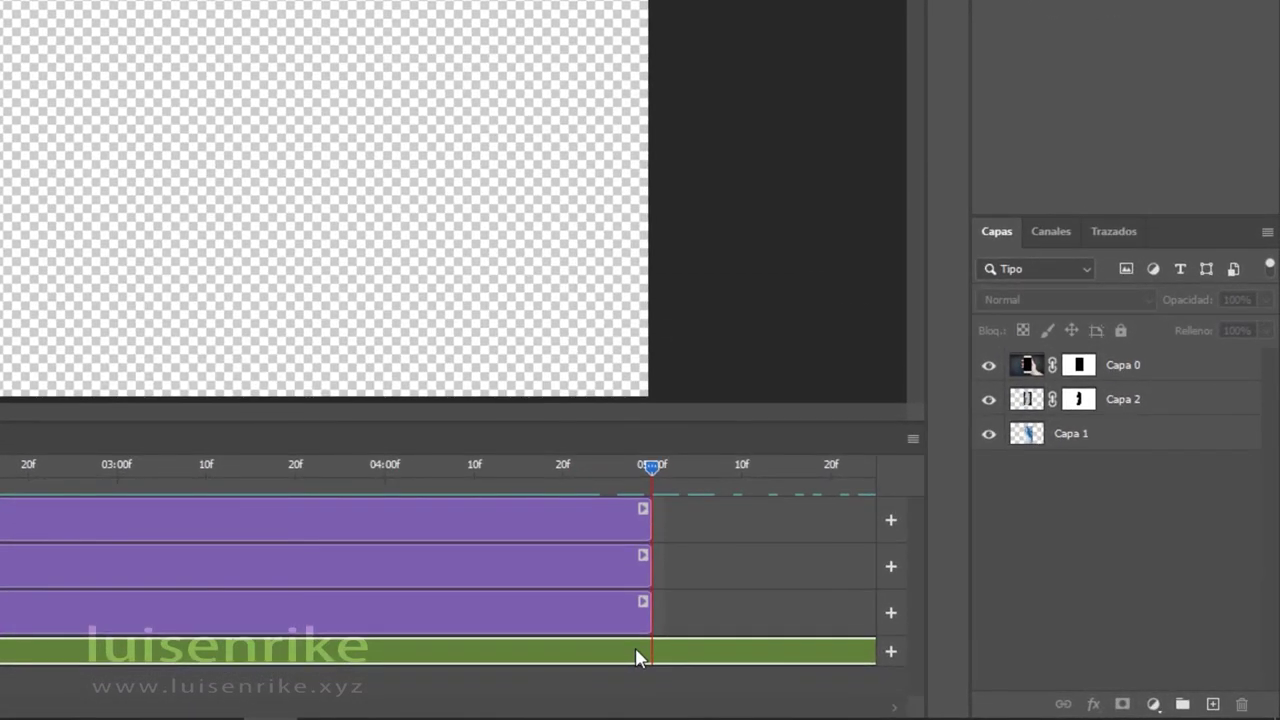
right_click(651, 466)
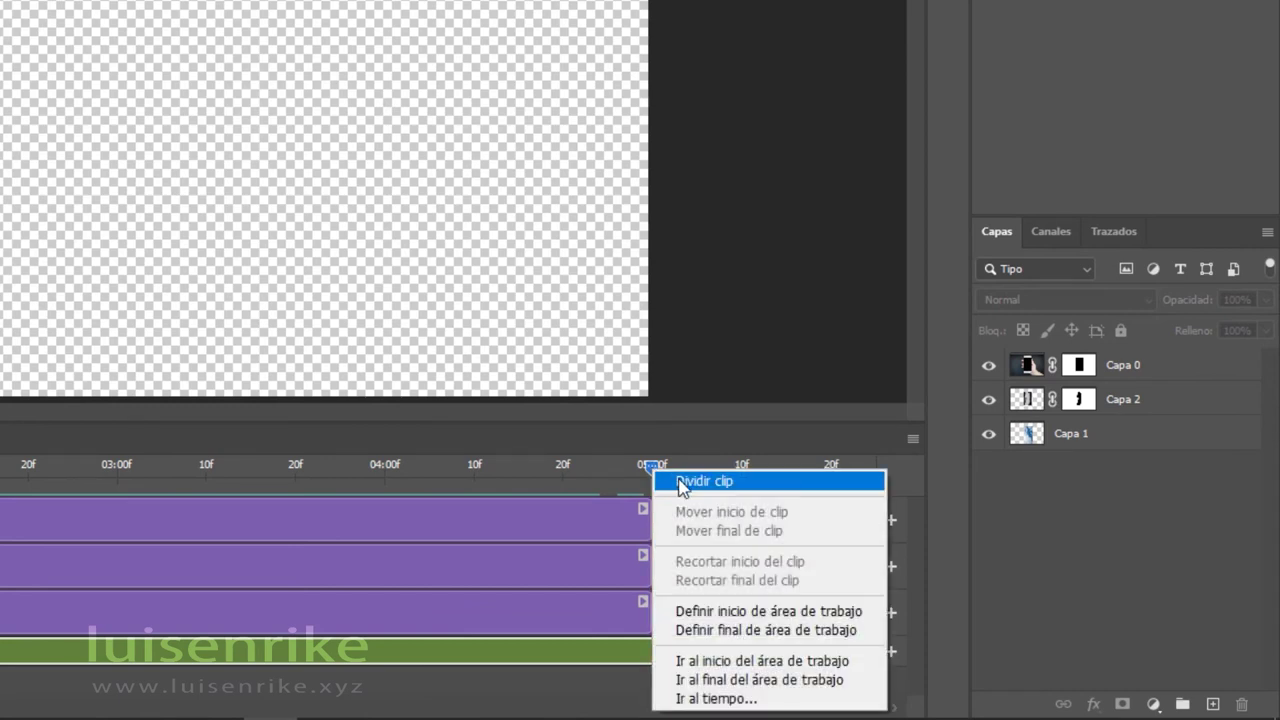
click(756, 484)
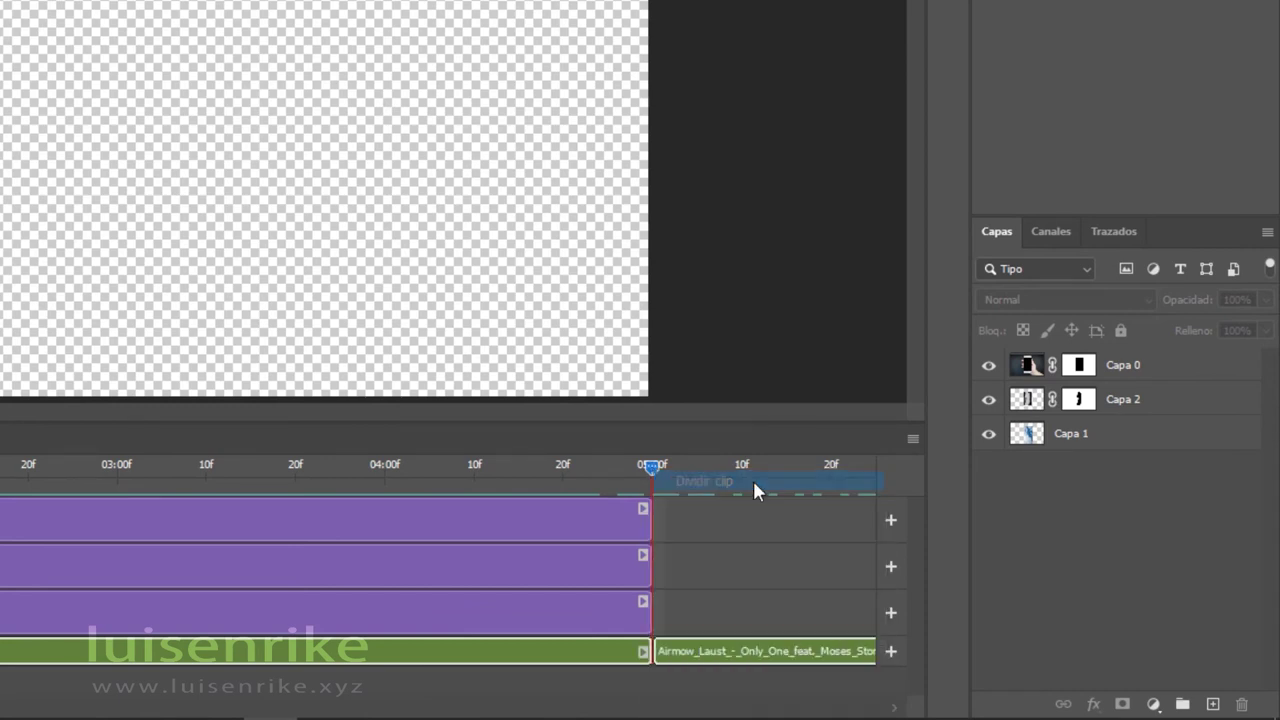
click(714, 657)
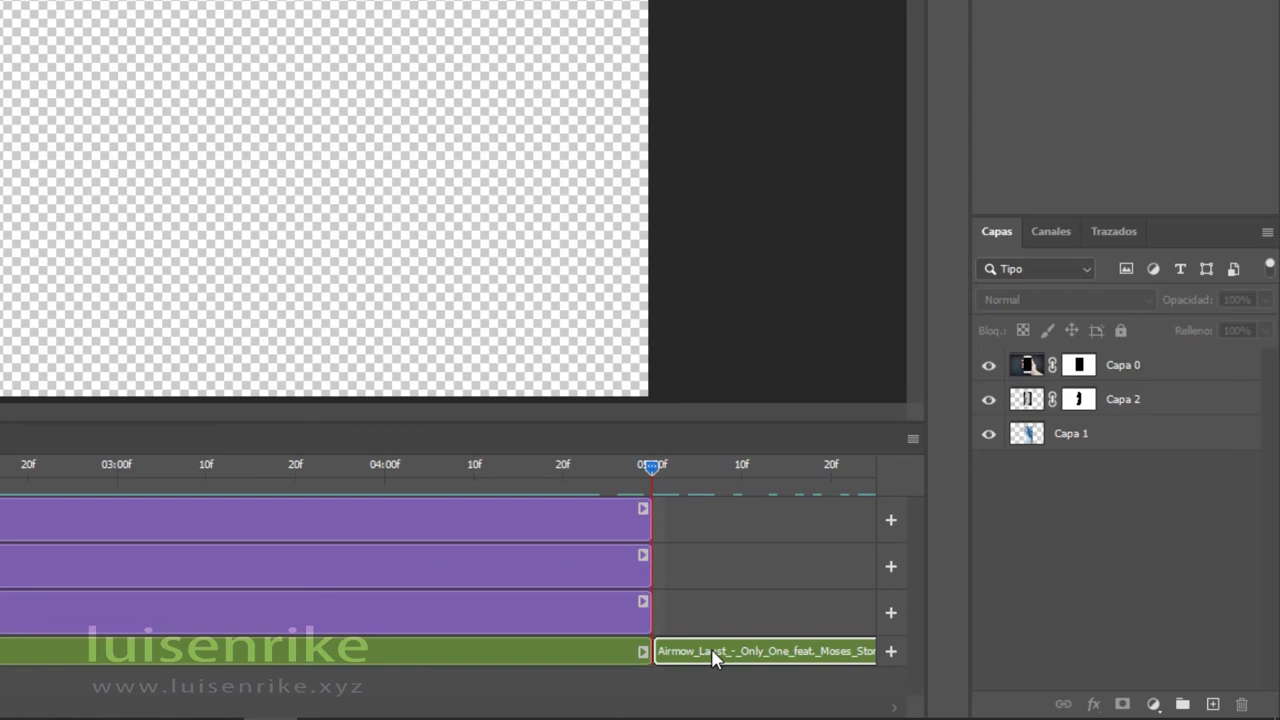
key(Delete)
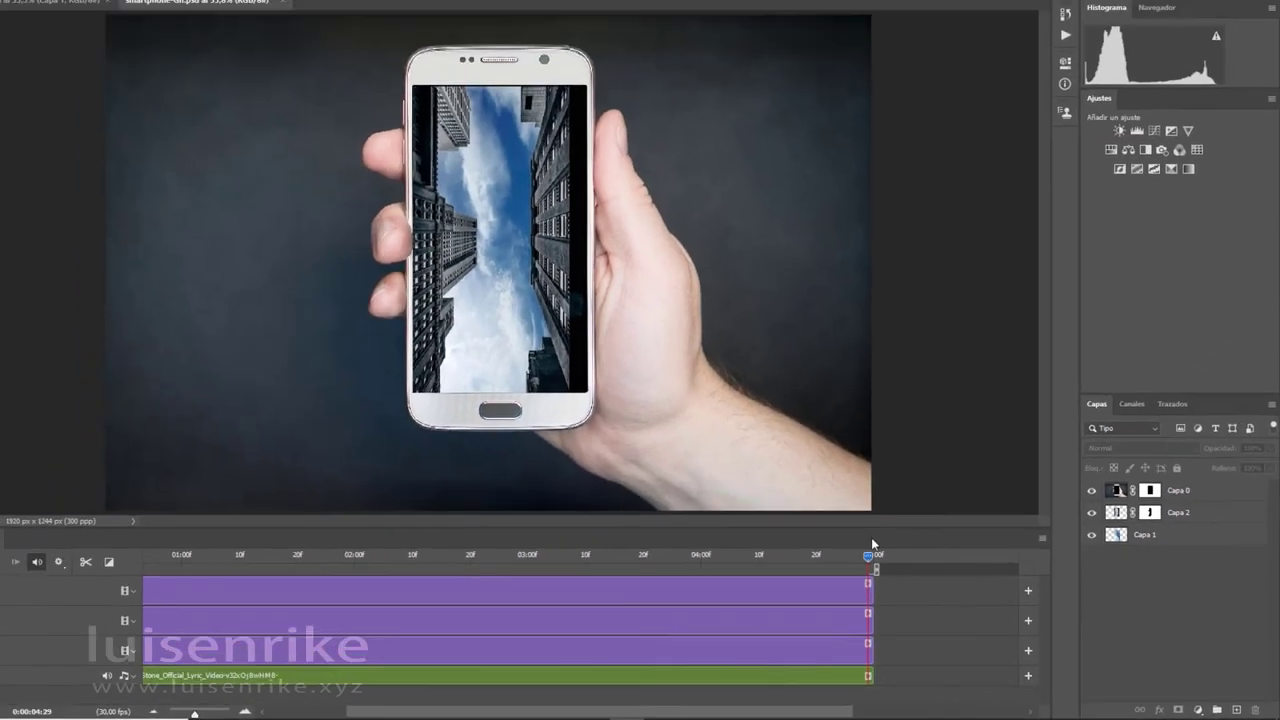
Step: Preview the animation with the trimmed audio from the beginning, stop playback and return the playhead to 0:00:00:00
key(Home)
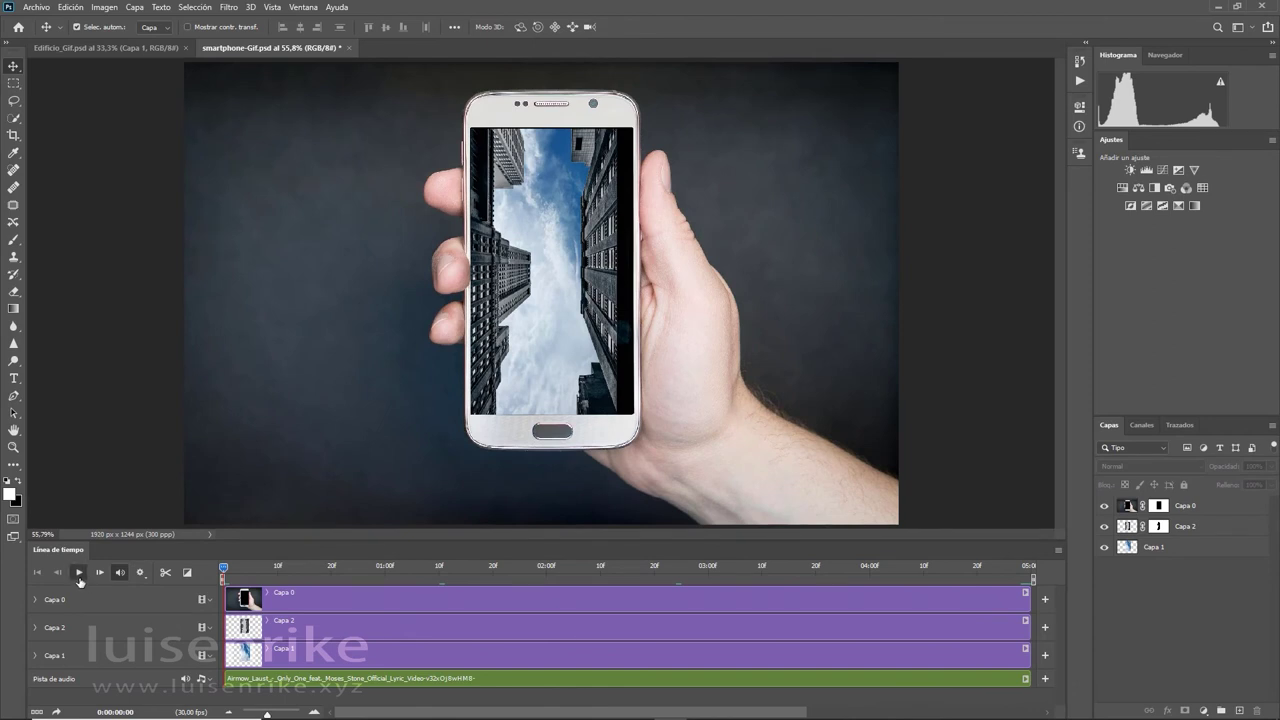
click(79, 573)
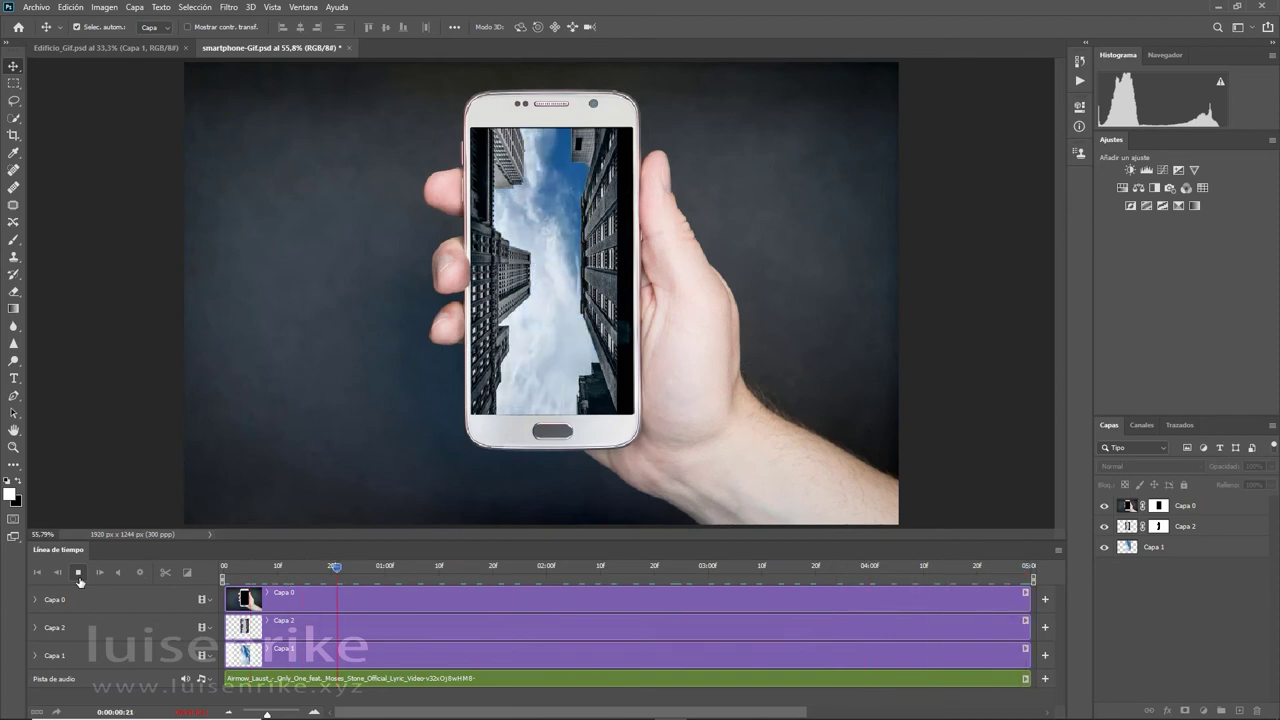
click(79, 576)
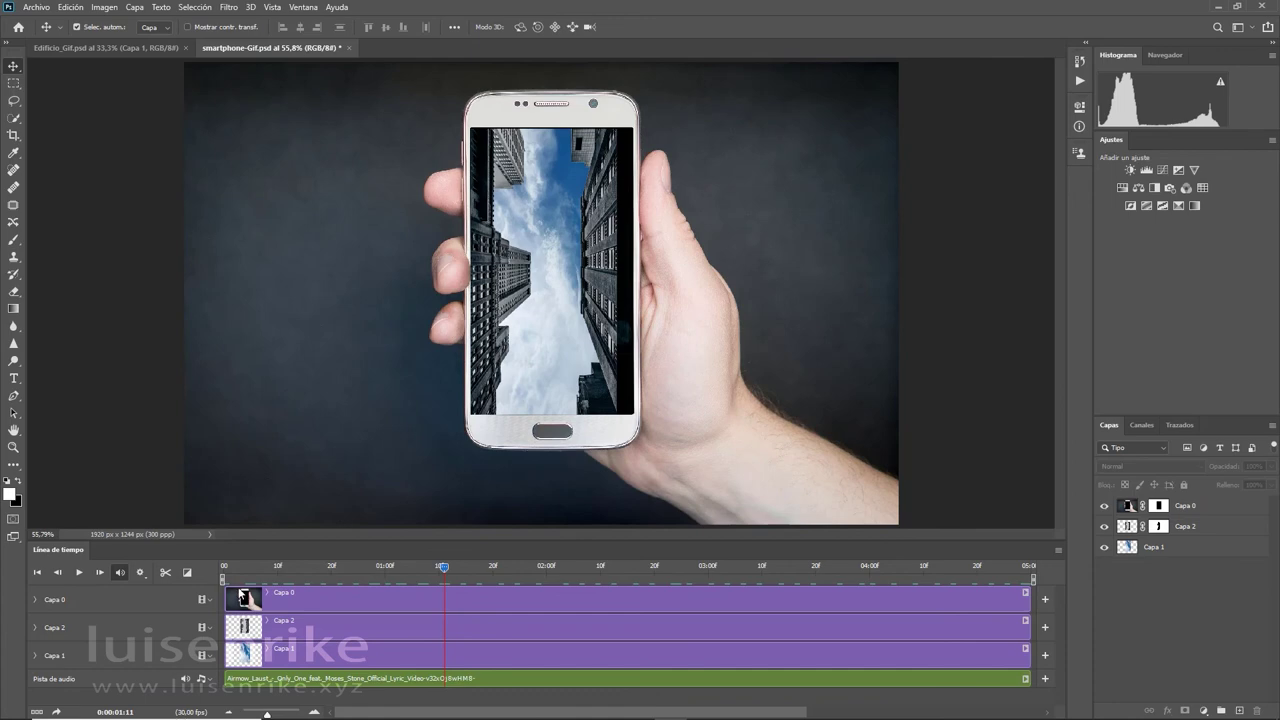
drag(443, 568, 198, 571)
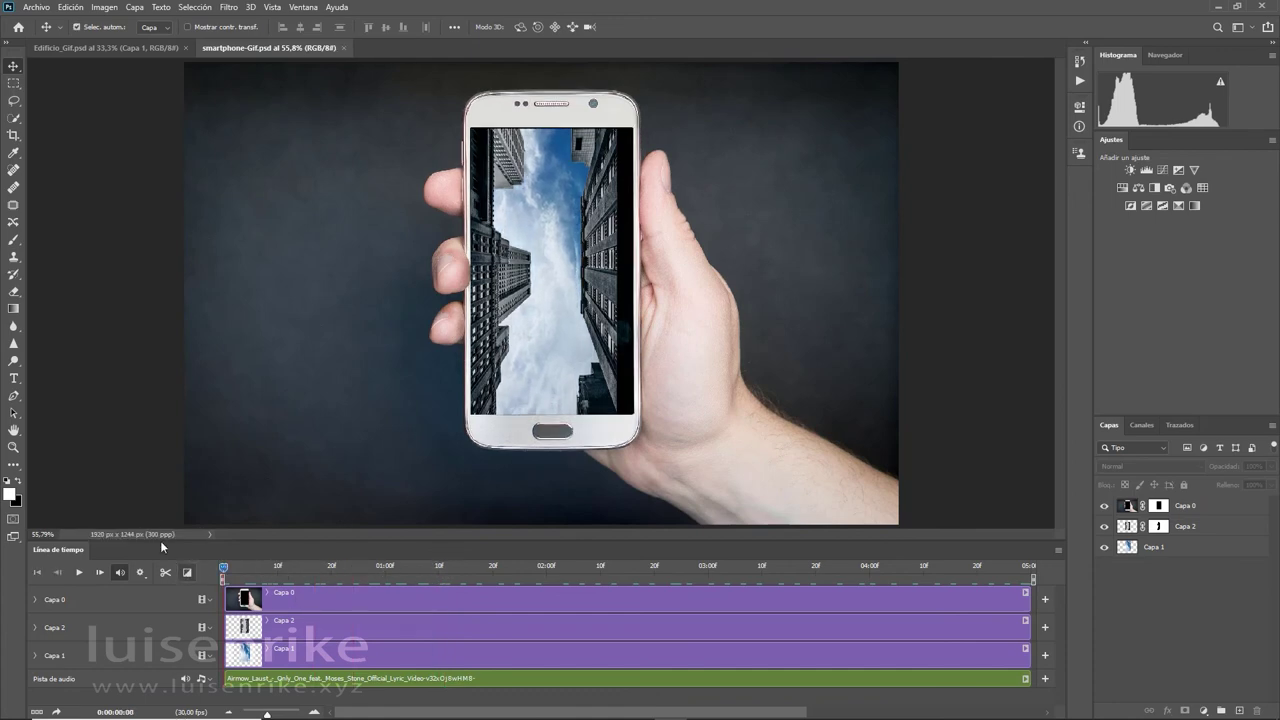
Step: Render all frames of the phone animation as a high-quality H.264 video, and play smartphone-Gif_v2 from the Edificio folder in VLC
click(35, 8)
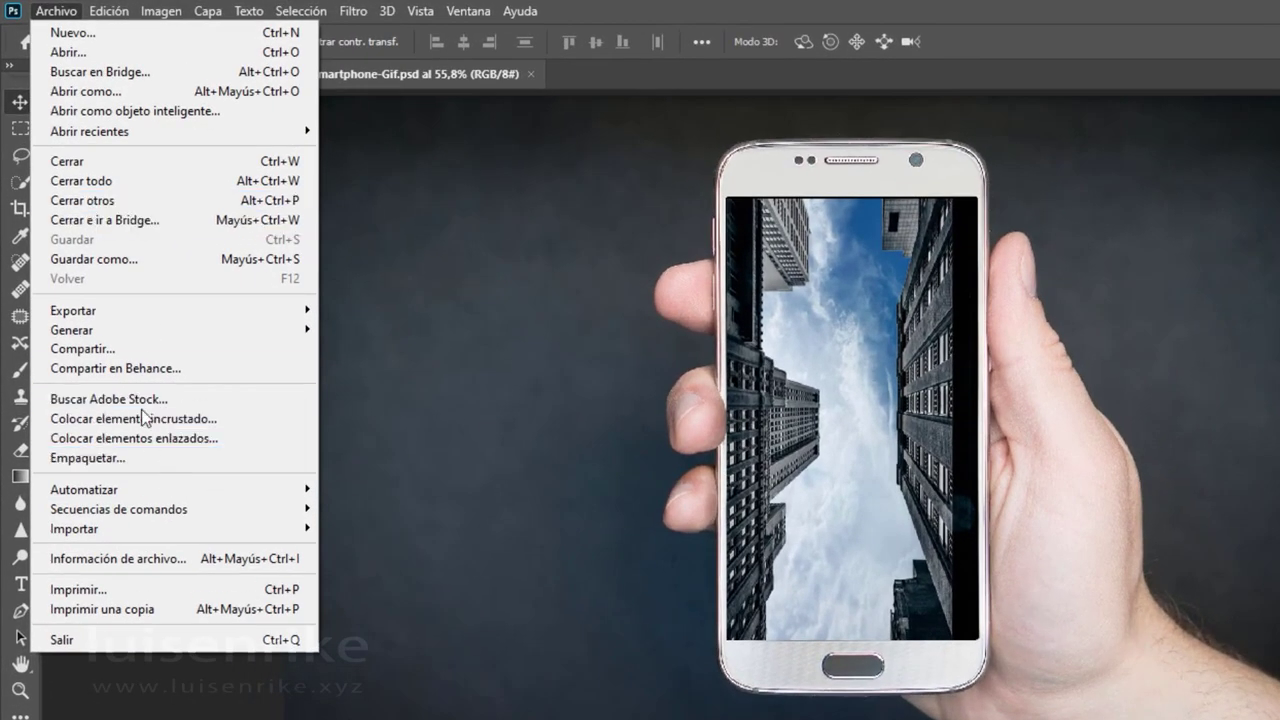
mouse_move(138, 318)
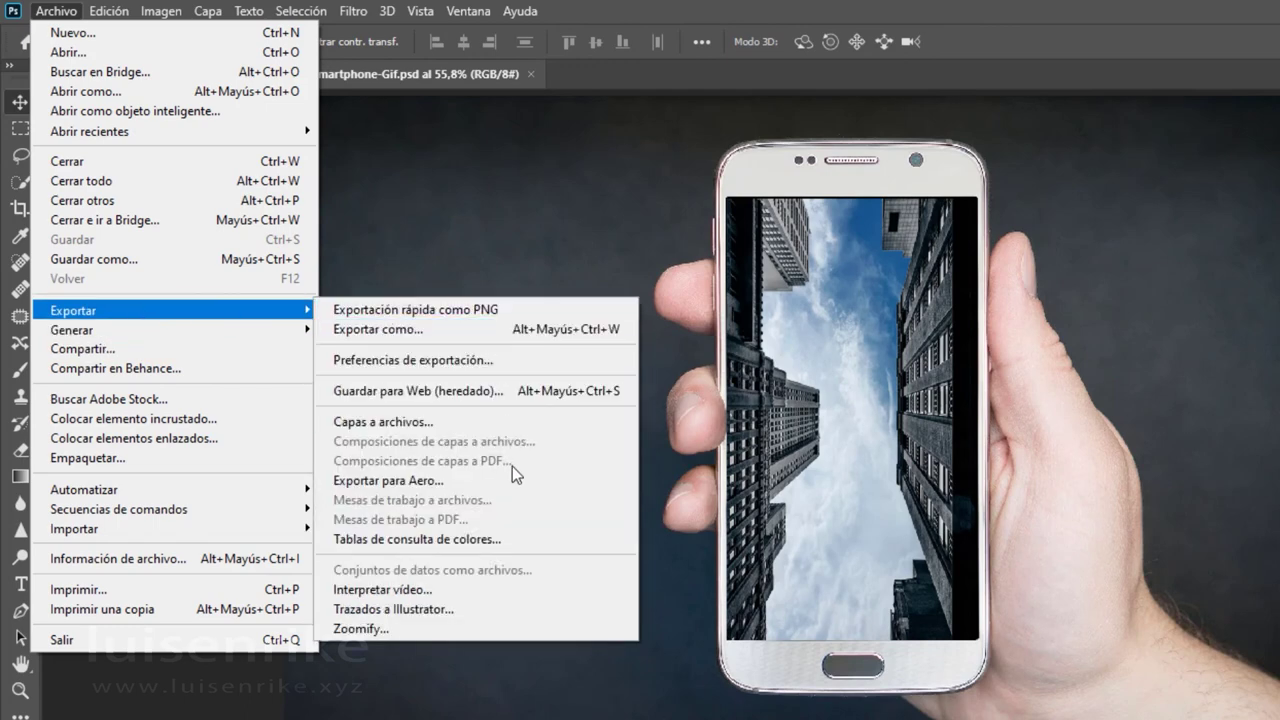
click(484, 590)
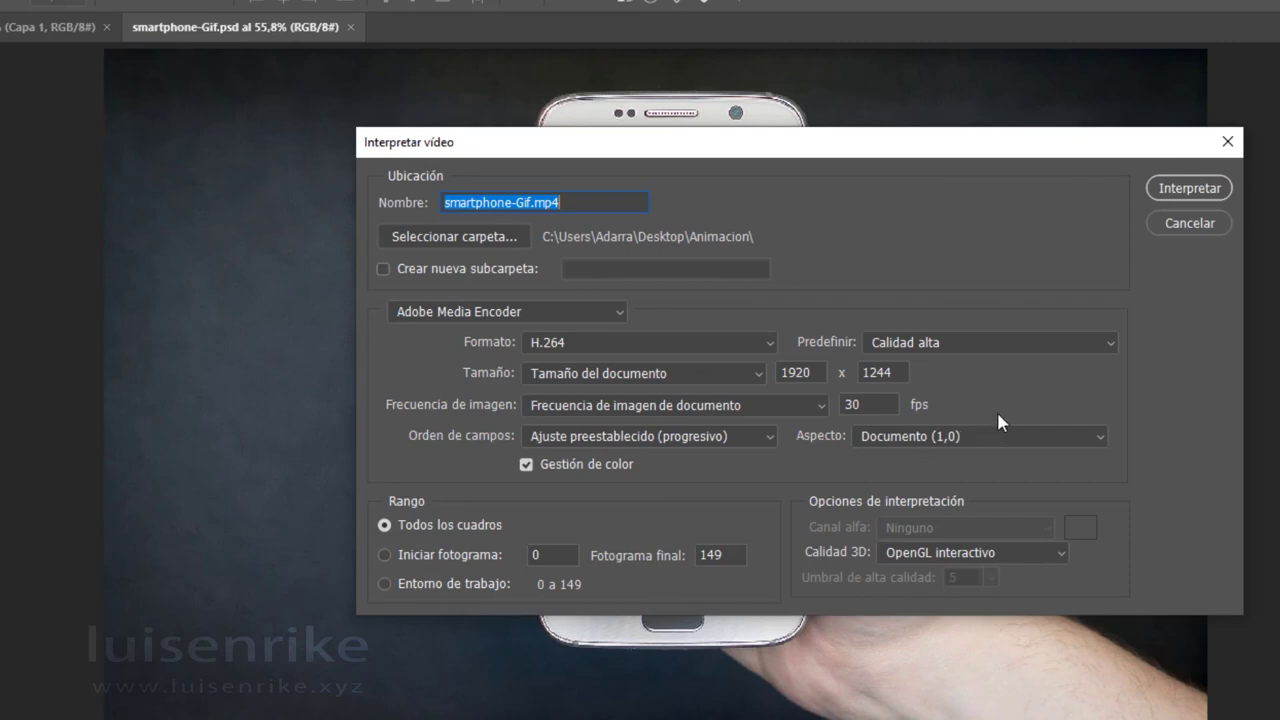
click(1188, 189)
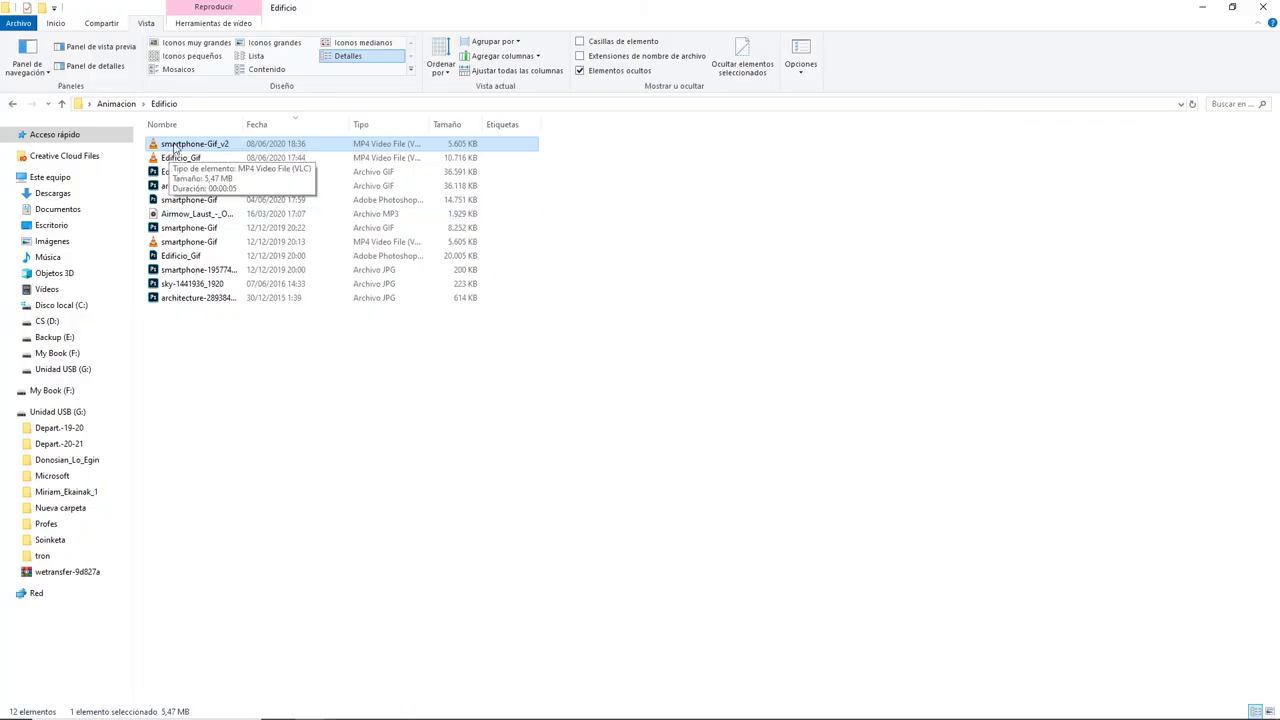
double_click(175, 146)
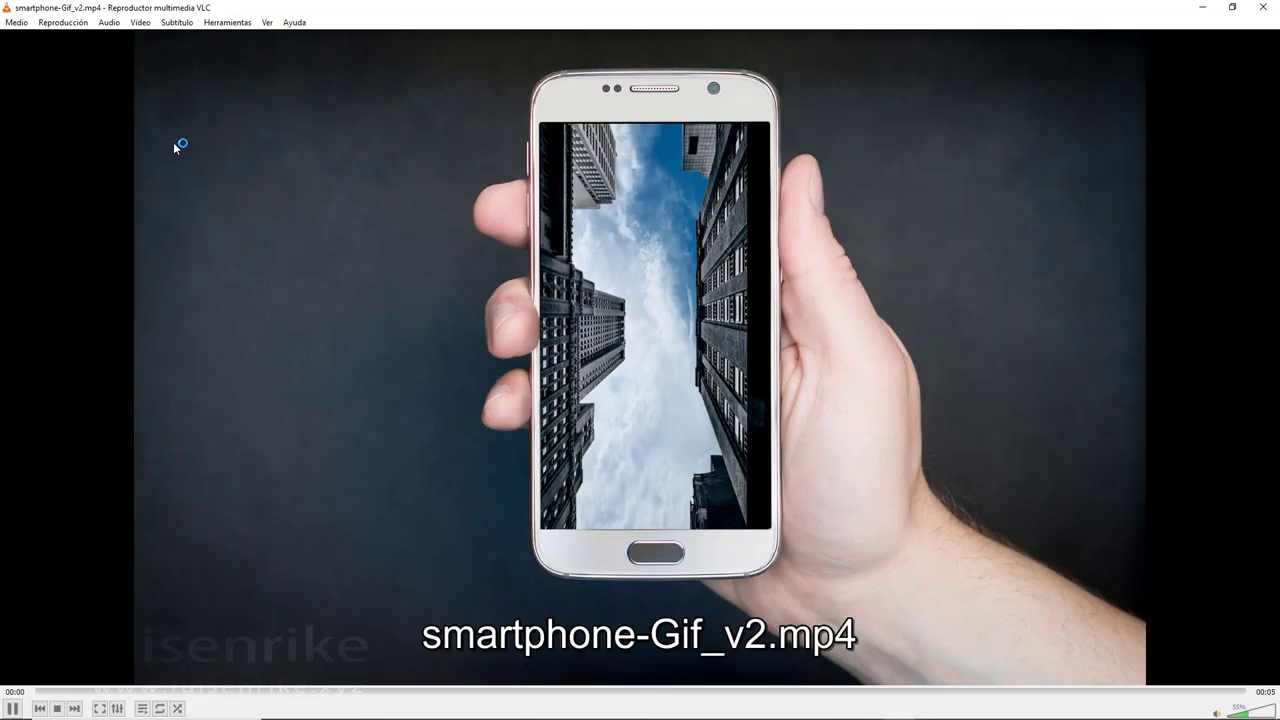